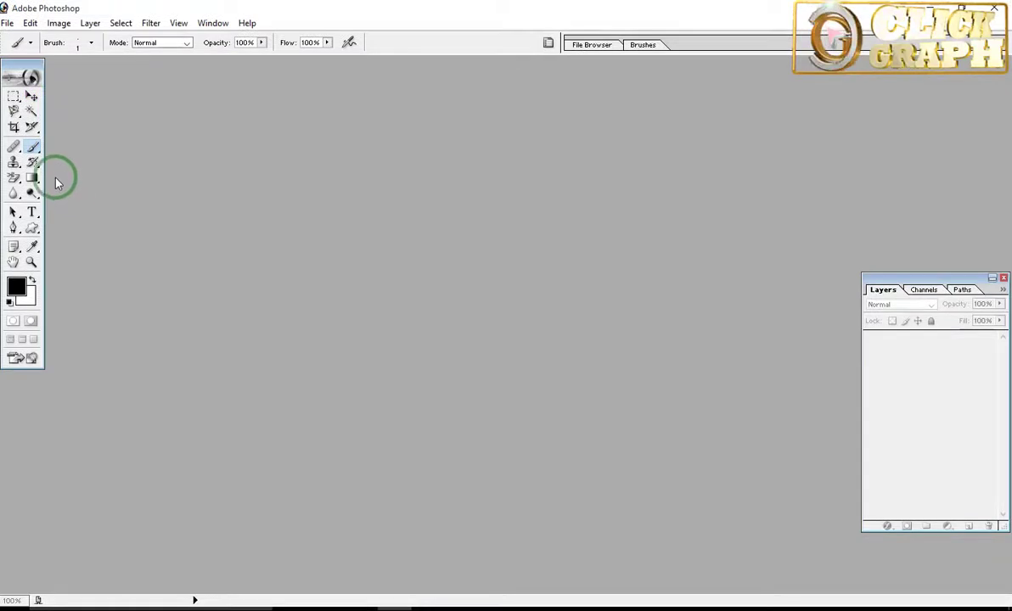
pyautogui.click(34, 149)
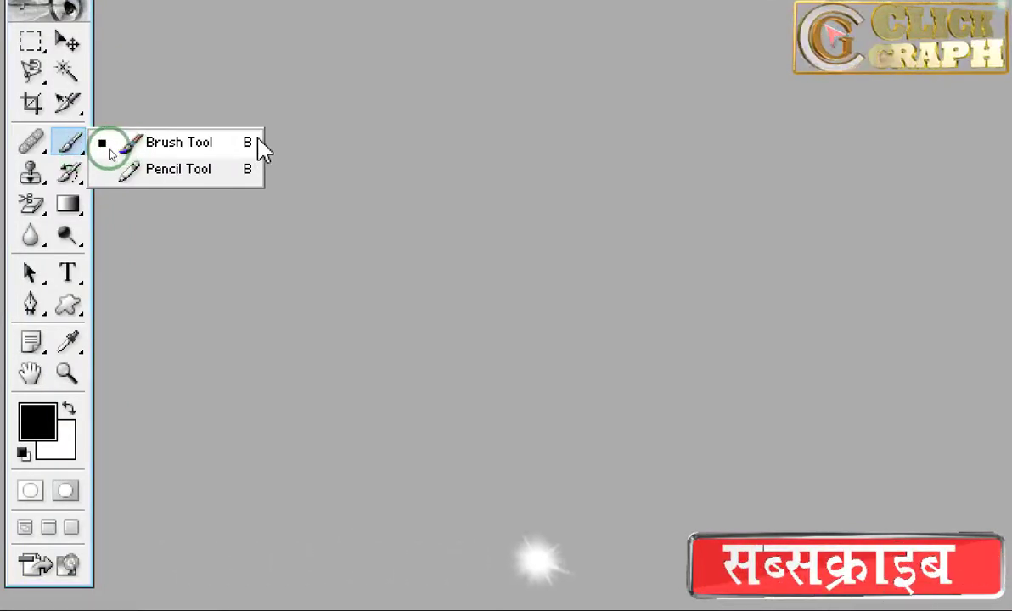
pyautogui.click(68, 102)
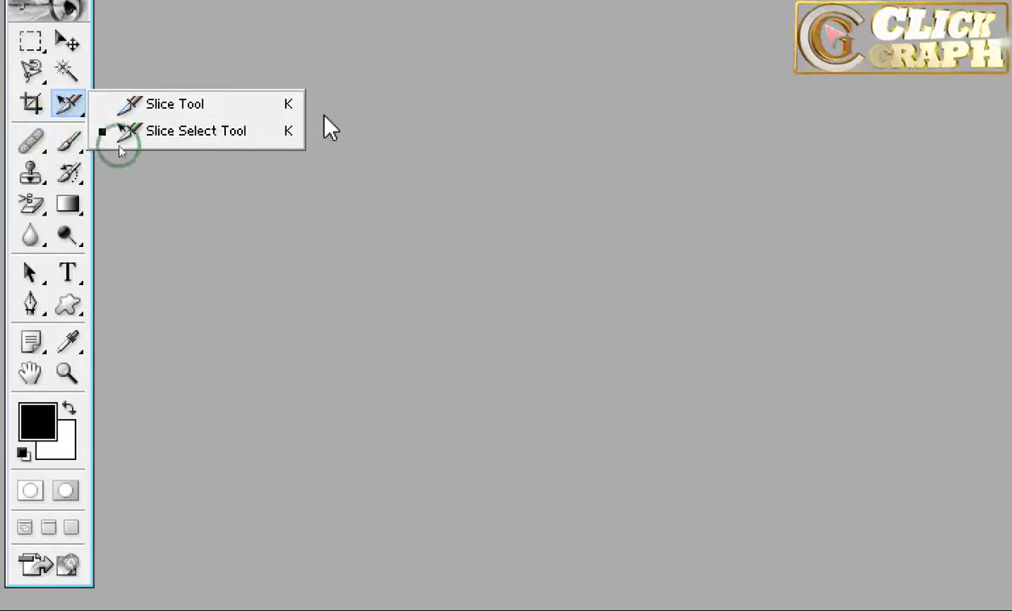
pyautogui.click(71, 146)
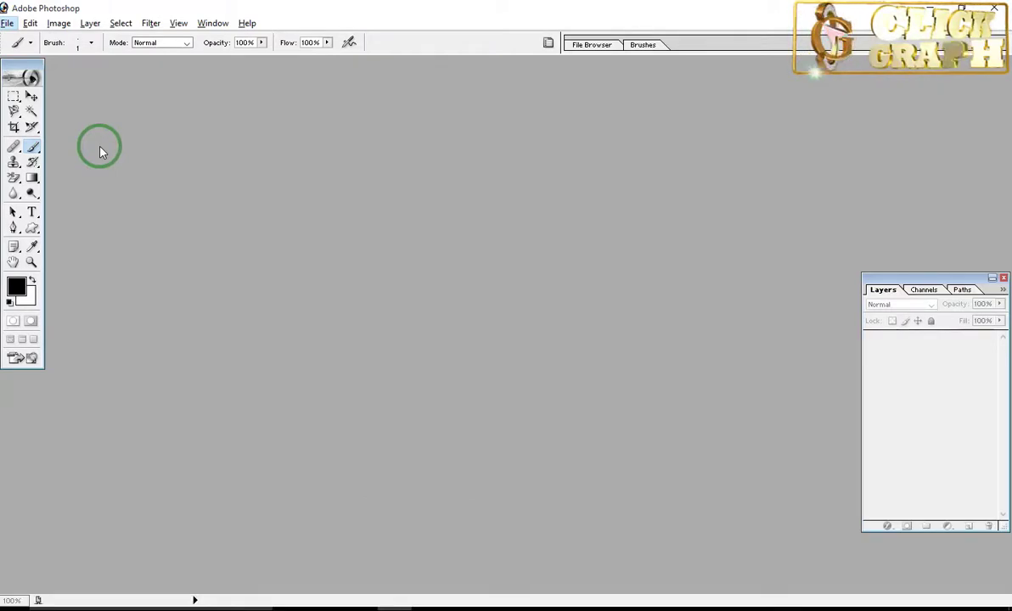
# Step: Create a new 1024 x 576 pixel RGB document at 72 pixels/inch with white contents
pyautogui.hotkey('ctrl', 'n')
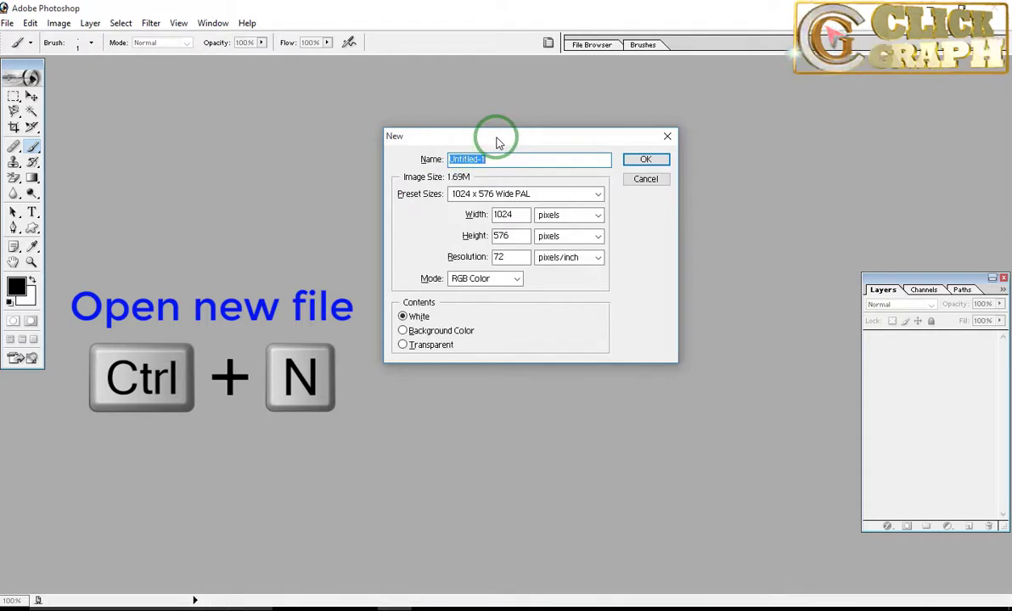
pyautogui.moveTo(498, 142); pyautogui.dragTo(467, 144)
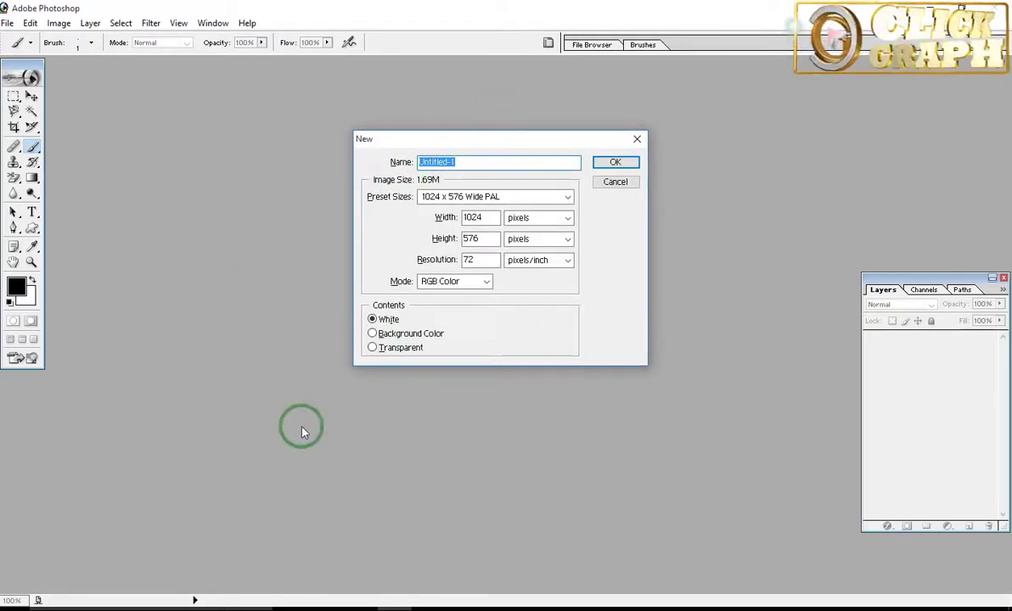
pyautogui.click(619, 162)
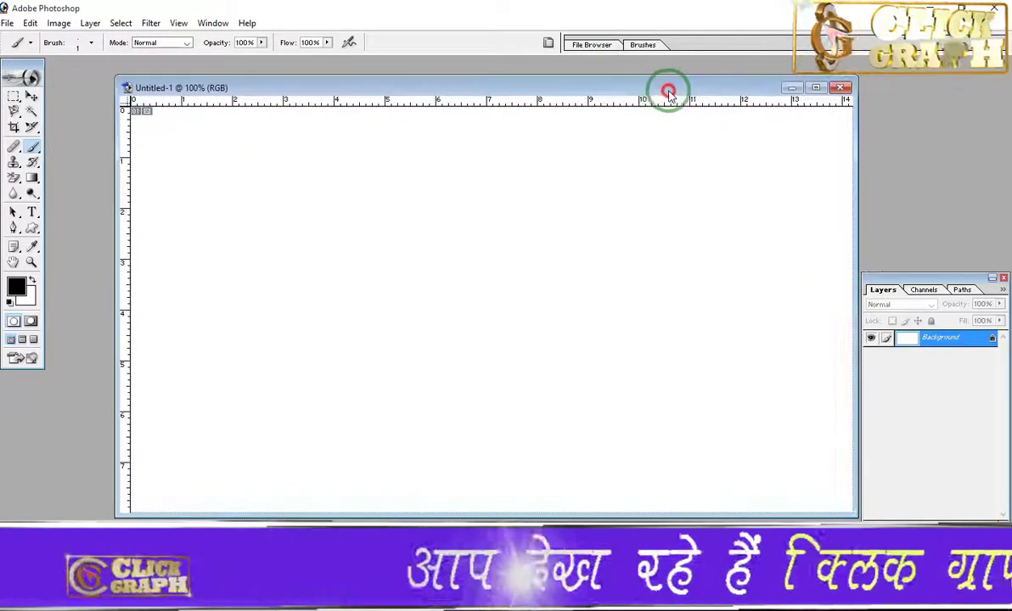
# Step: Activate the Brush tool and open its brush preset picker
pyautogui.click(34, 148)
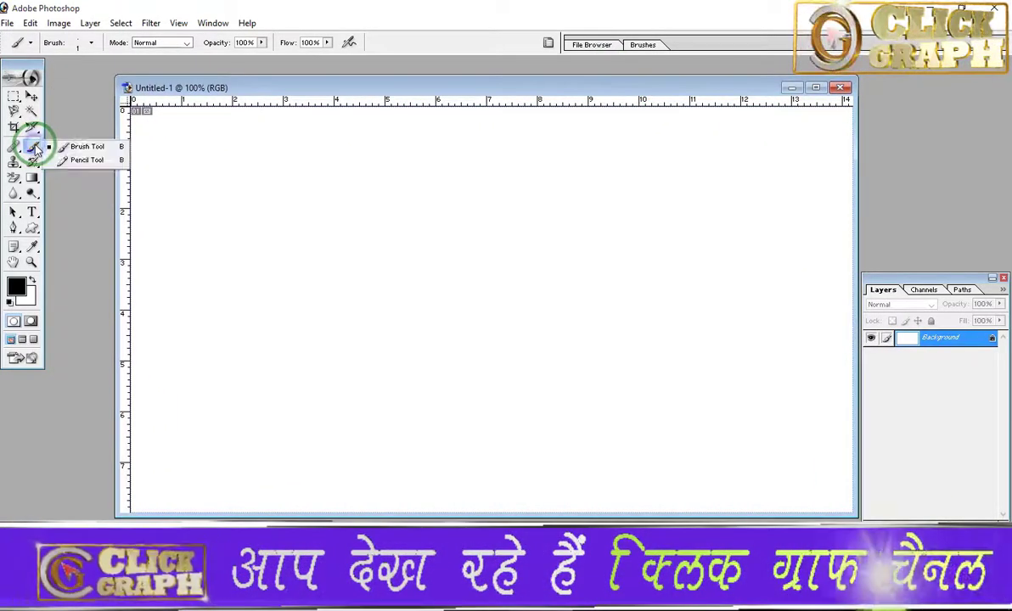
pyautogui.click(85, 147)
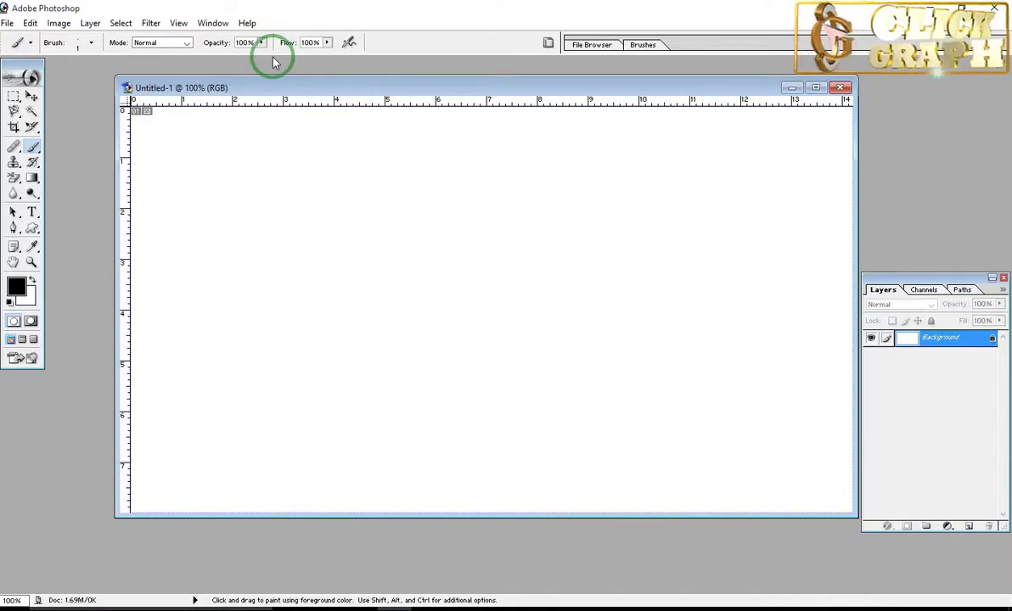
pyautogui.click(90, 43)
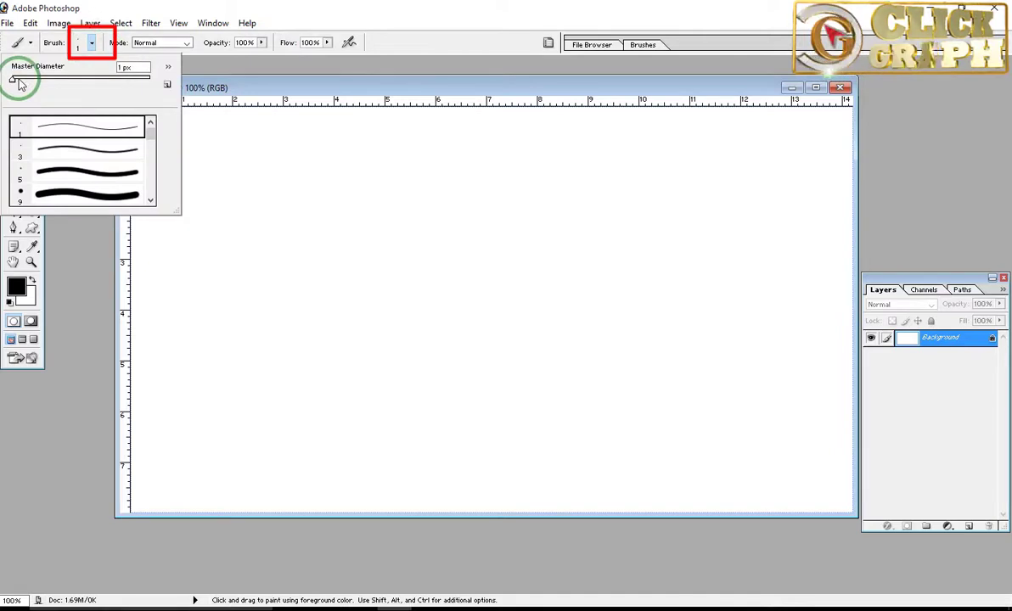
pyautogui.click(93, 44)
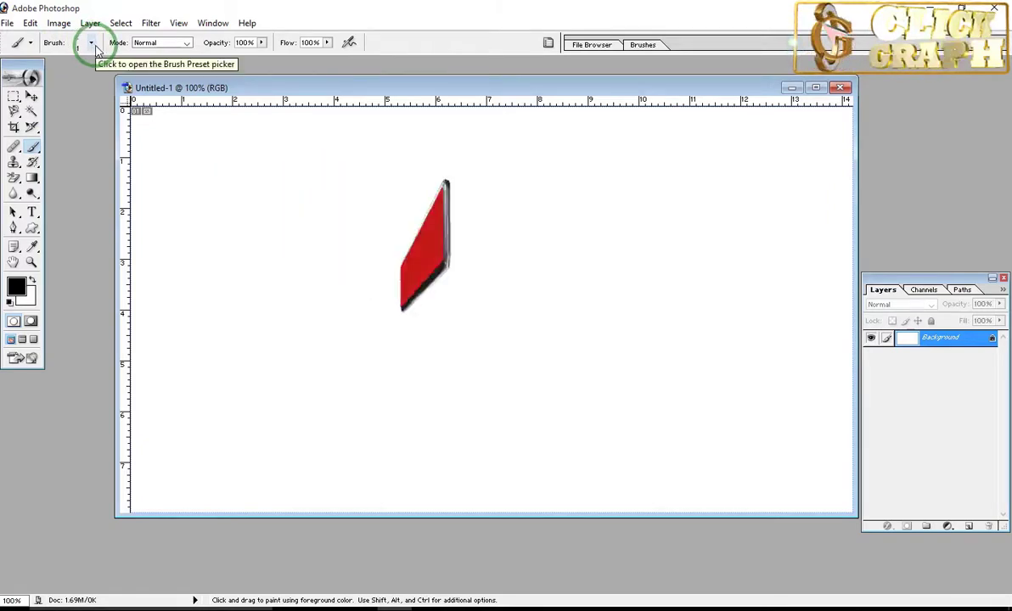
pyautogui.click(92, 44)
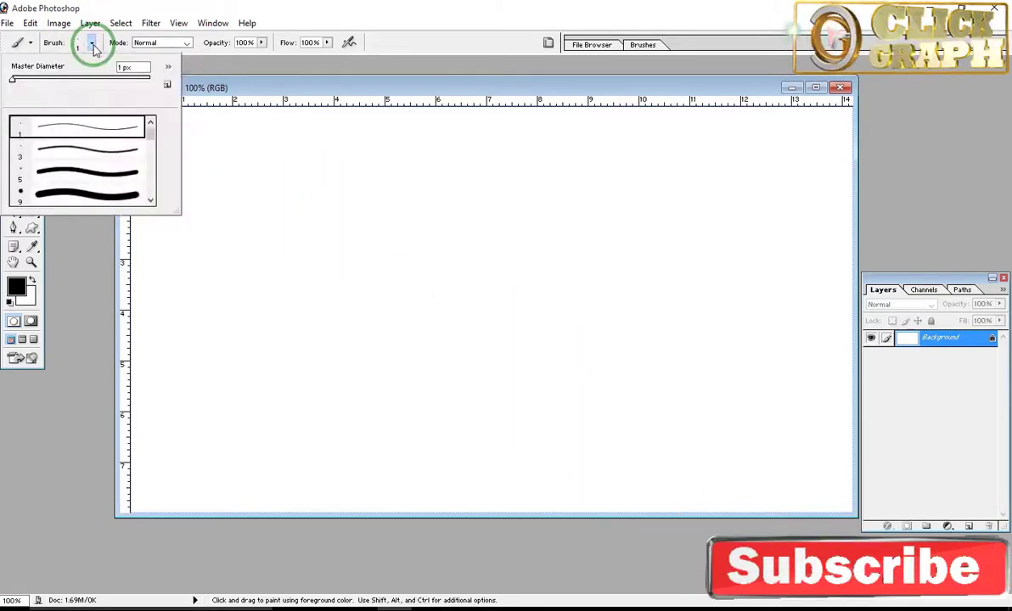
# Step: Try brush master diameters of 43, 108, 965 and 24 px, and look over the brush library options
pyautogui.click(13, 79)
pyautogui.moveTo(34, 83); pyautogui.dragTo(40, 81)
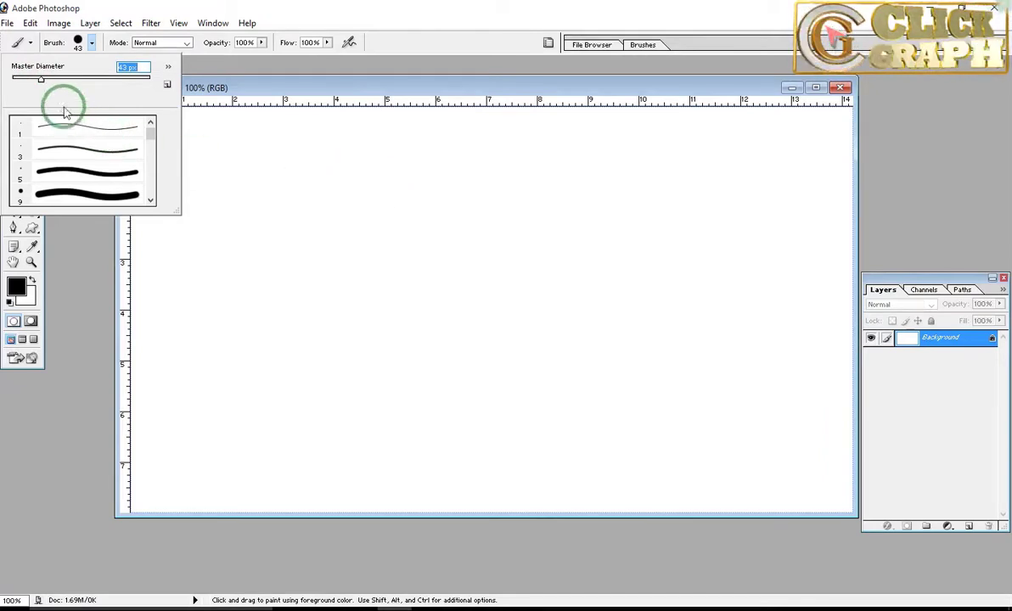
pyautogui.moveTo(41, 79); pyautogui.dragTo(83, 78)
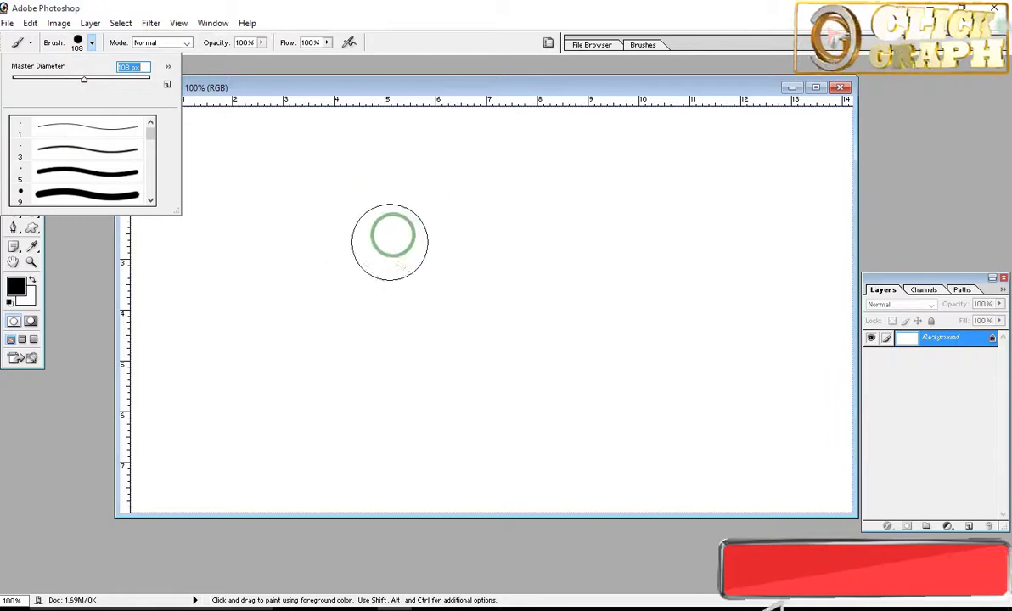
pyautogui.moveTo(85, 79); pyautogui.dragTo(137, 79)
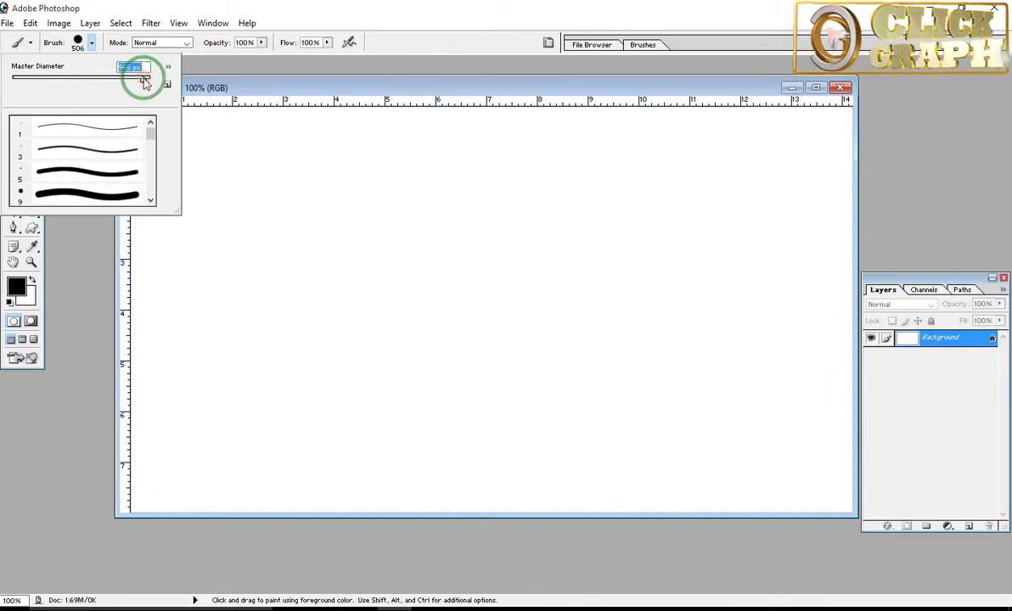
pyautogui.moveTo(144, 79); pyautogui.dragTo(144, 79)
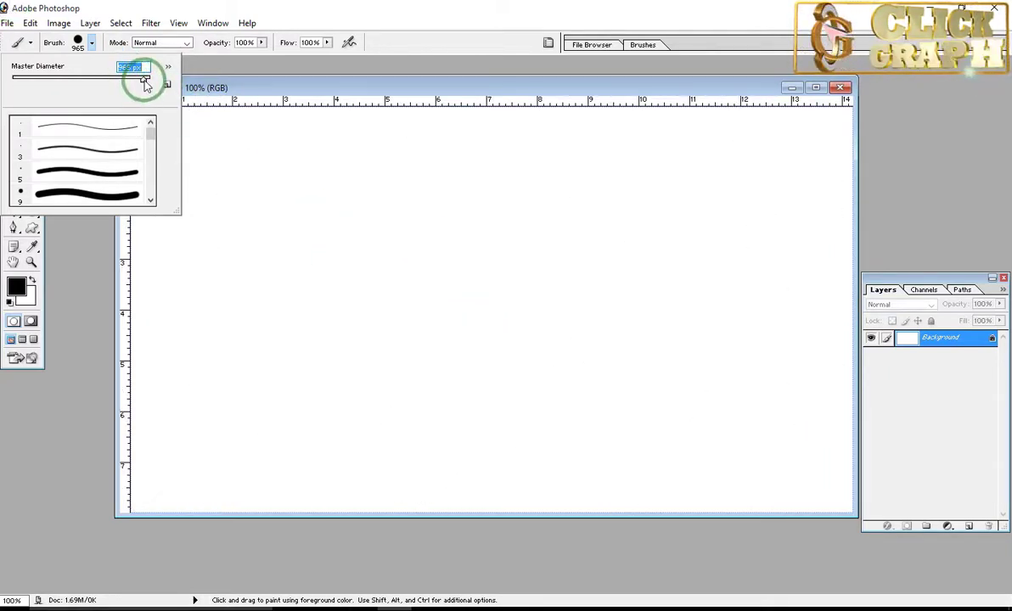
pyautogui.moveTo(144, 80); pyautogui.dragTo(29, 79)
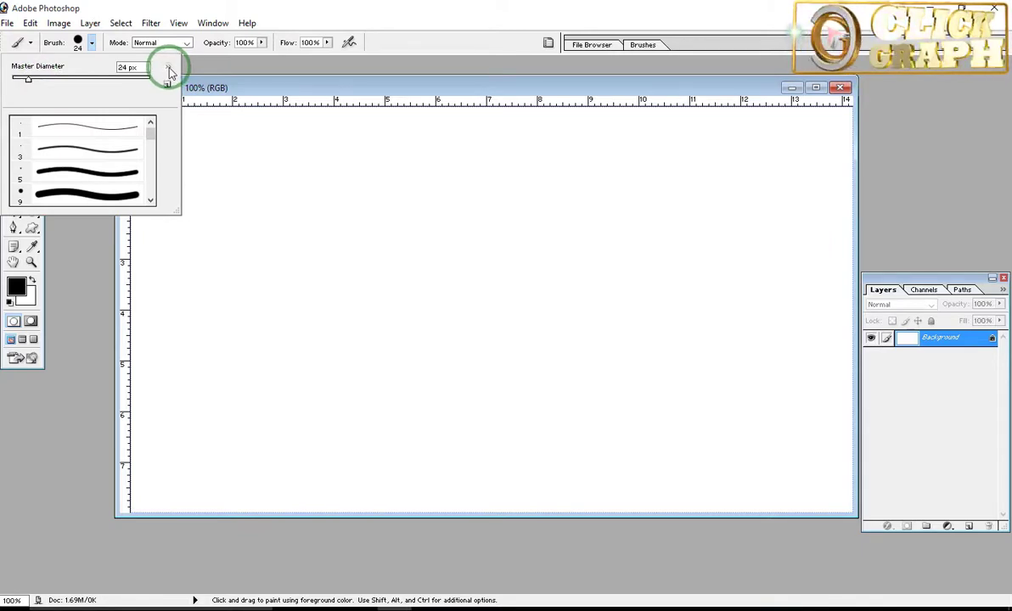
pyautogui.click(168, 67)
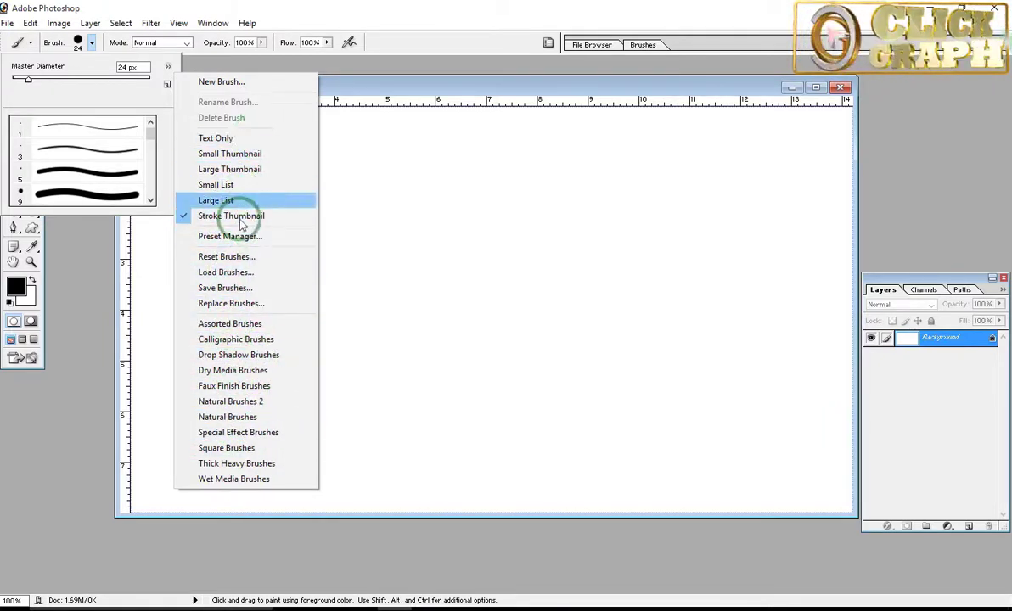
pyautogui.click(334, 68)
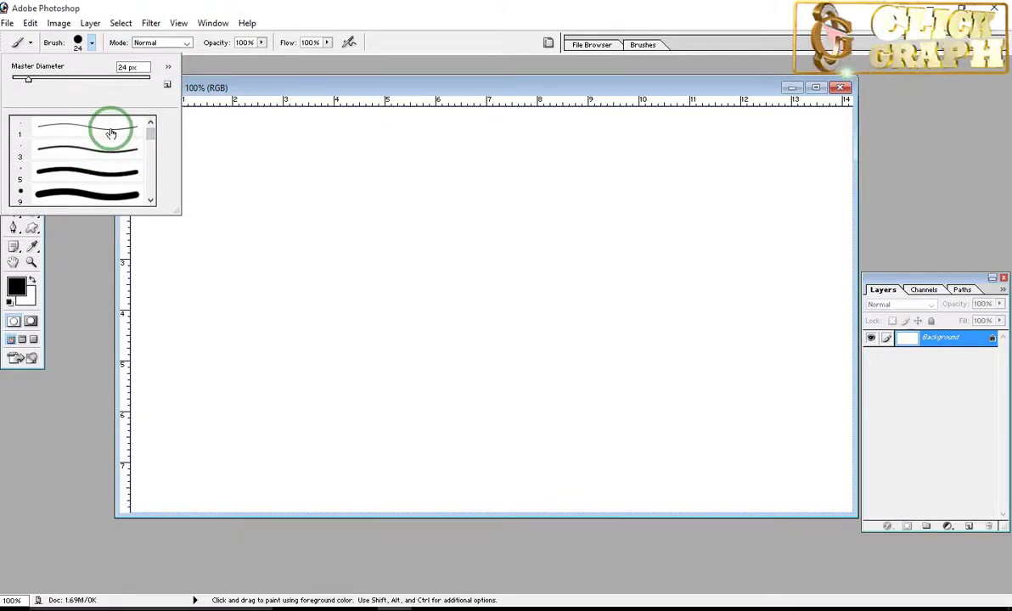
# Step: Test a hard round brush at 42 px with a stroke across the upper canvas, and undo the stroke
pyautogui.click(110, 134)
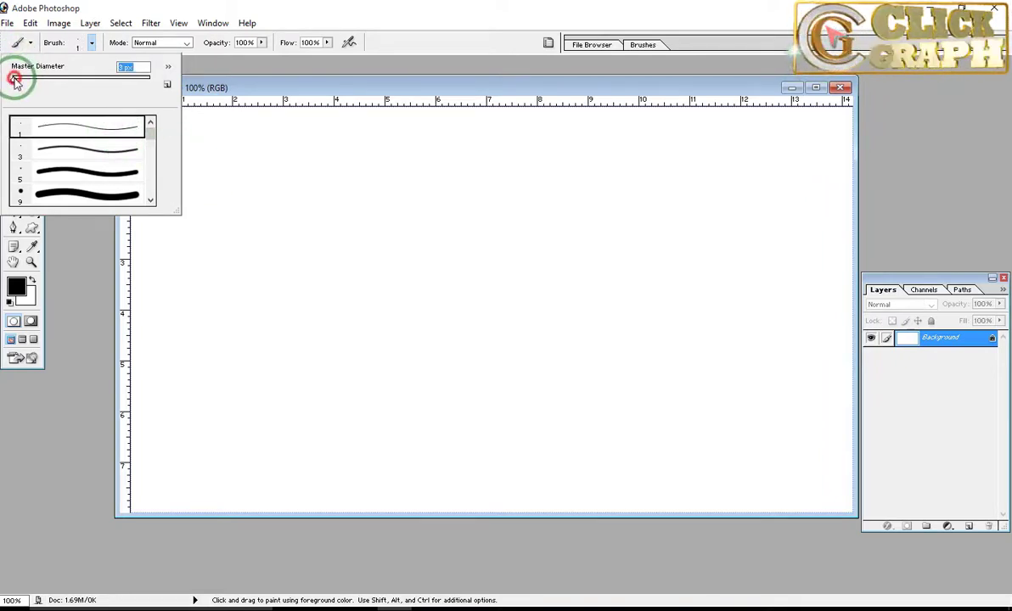
pyautogui.moveTo(15, 79); pyautogui.dragTo(40, 79)
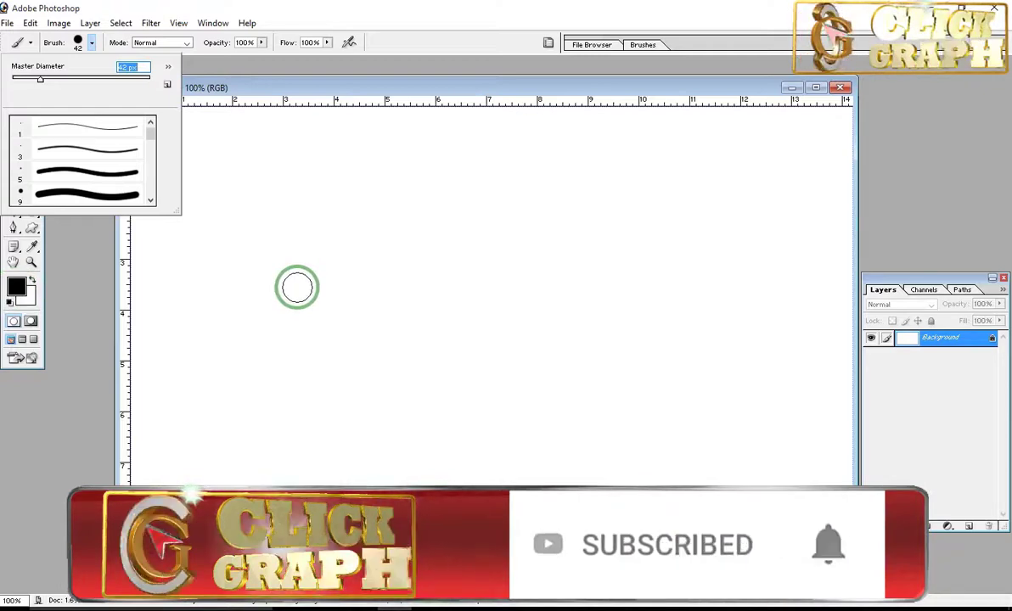
pyautogui.moveTo(292, 194)
pyautogui.mouseDown()
pyautogui.moveTo(503, 185)
pyautogui.moveTo(669, 157)
pyautogui.moveTo(721, 164)
pyautogui.mouseUp()
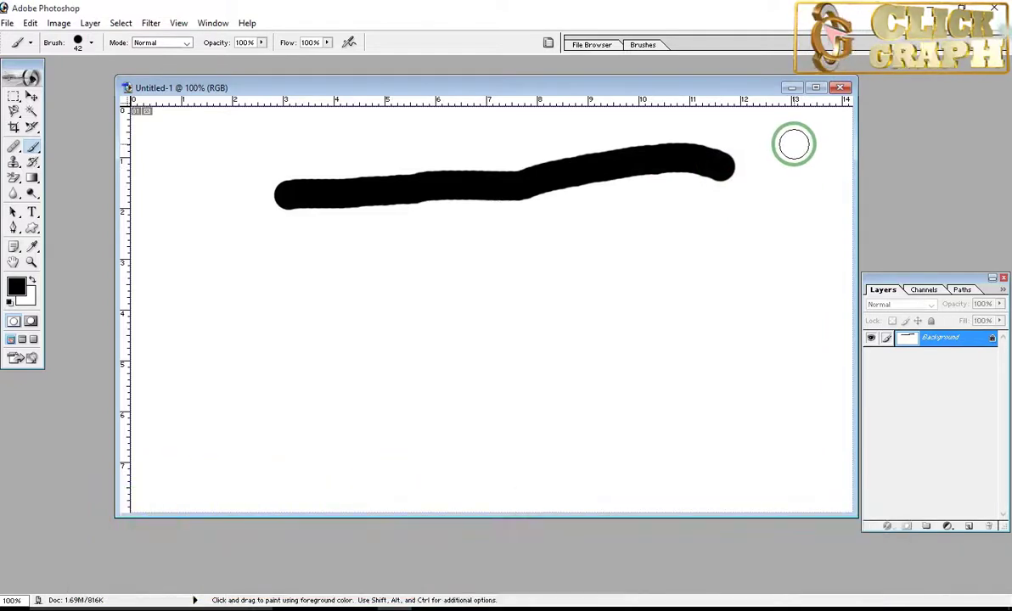
pyautogui.hotkey('ctrl', 'z')
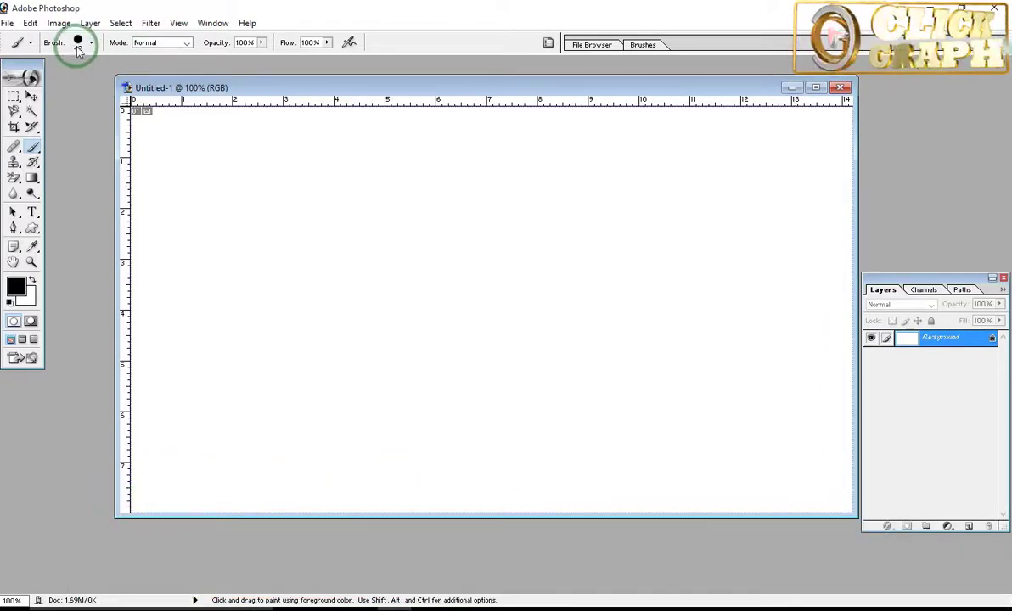
# Step: Choose the hard round 3 px brush and scribble a thin looping line in the canvas's upper half
pyautogui.click(92, 43)
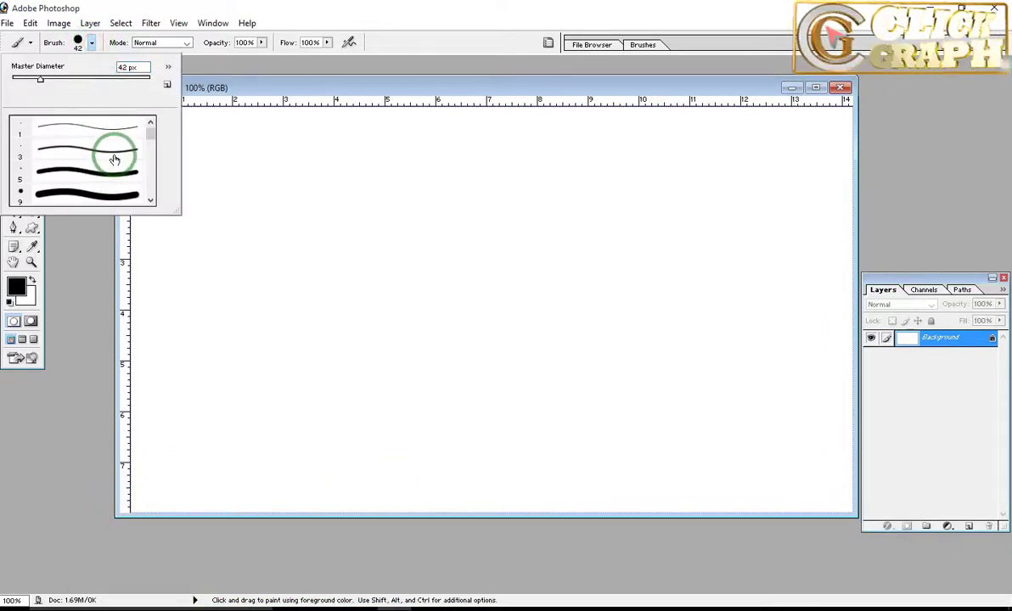
pyautogui.click(242, 220)
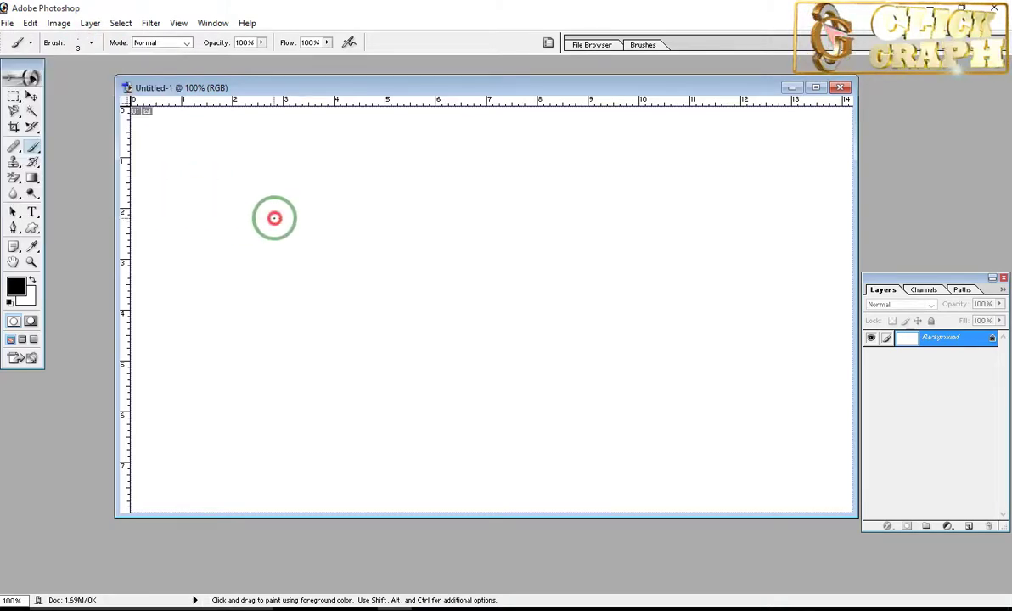
pyautogui.moveTo(274, 217)
pyautogui.mouseDown()
pyautogui.moveTo(422, 247)
pyautogui.moveTo(437, 179)
pyautogui.moveTo(462, 223)
pyautogui.moveTo(376, 248)
pyautogui.moveTo(363, 273)
pyautogui.mouseUp()
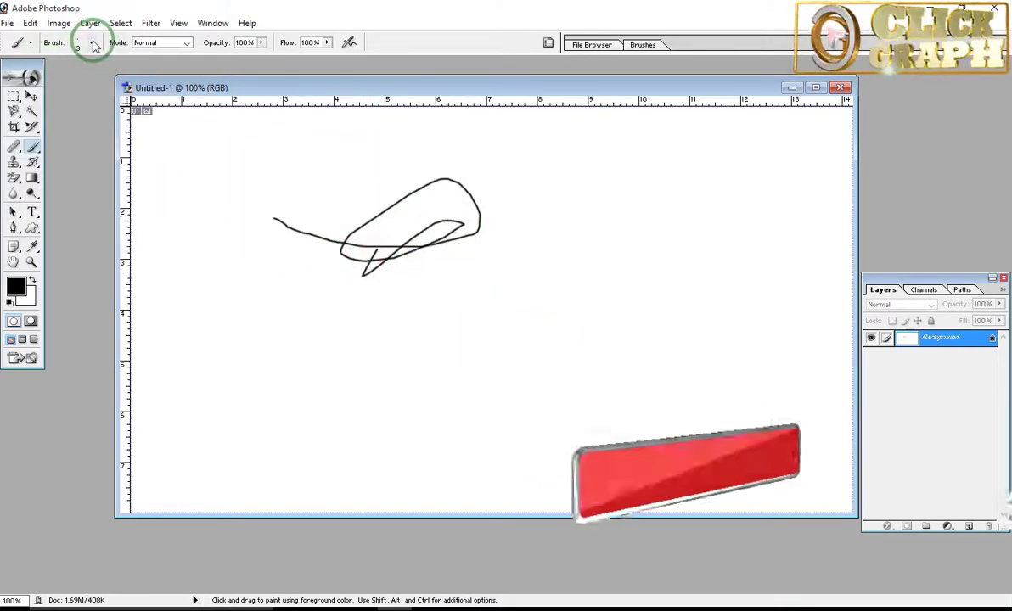
# Step: Set the brush diameter to 34 px and paint a thick test stroke near the thin scribble
pyautogui.click(91, 42)
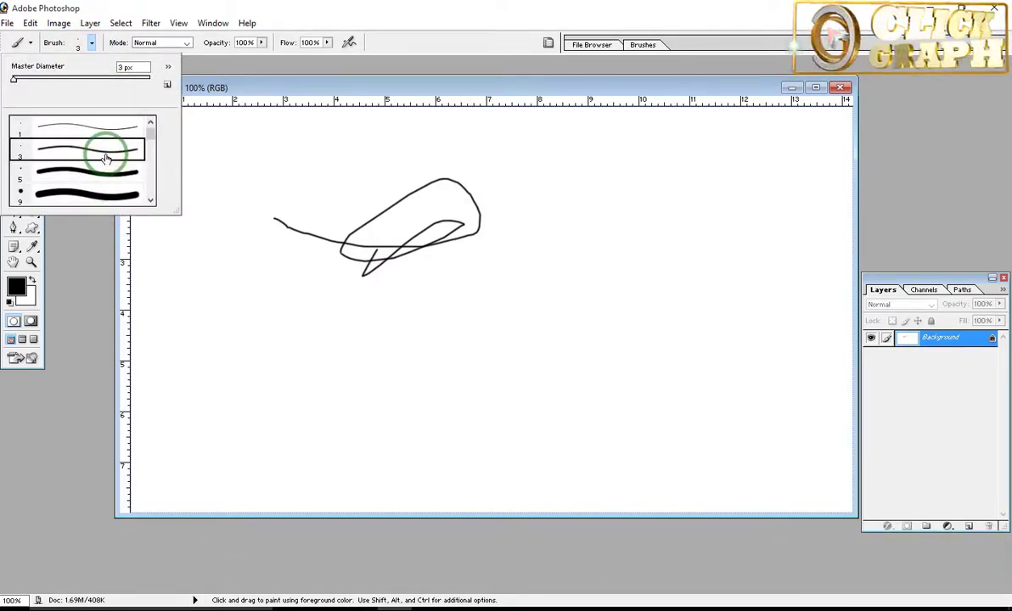
pyautogui.moveTo(15, 81); pyautogui.dragTo(39, 76)
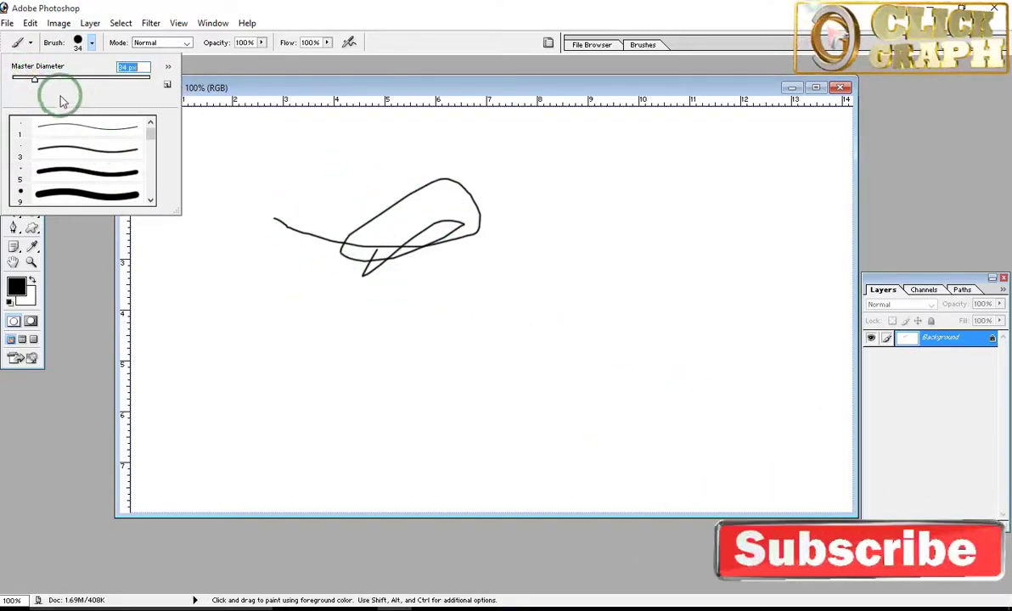
pyautogui.moveTo(315, 176)
pyautogui.mouseDown()
pyautogui.moveTo(319, 246)
pyautogui.moveTo(404, 164)
pyautogui.moveTo(369, 222)
pyautogui.mouseUp()
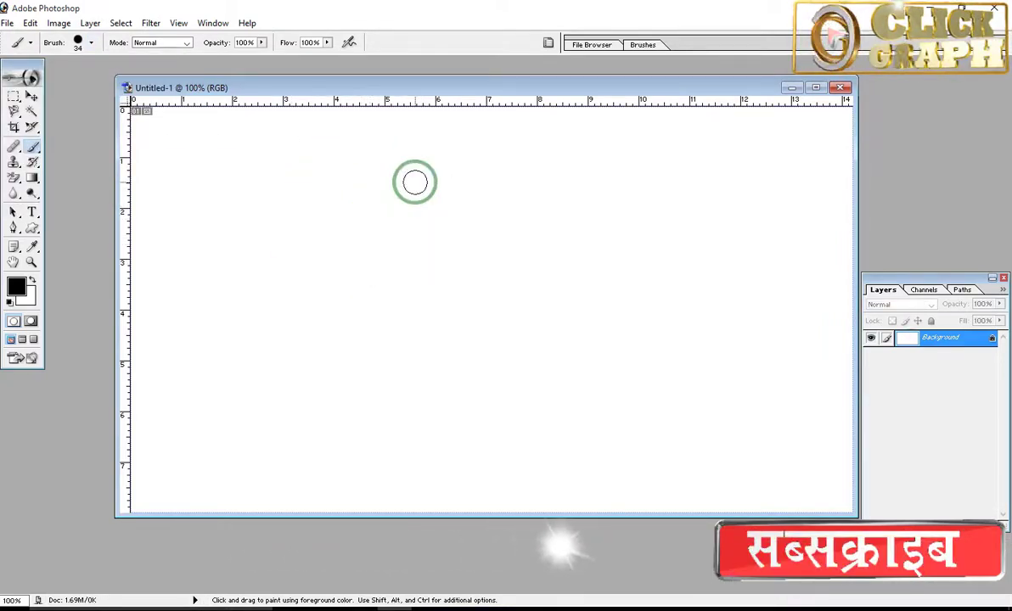
# Step: Test the soft round 35 px brush with a curved stroke in the upper canvas, and undo the stroke
pyautogui.click(91, 42)
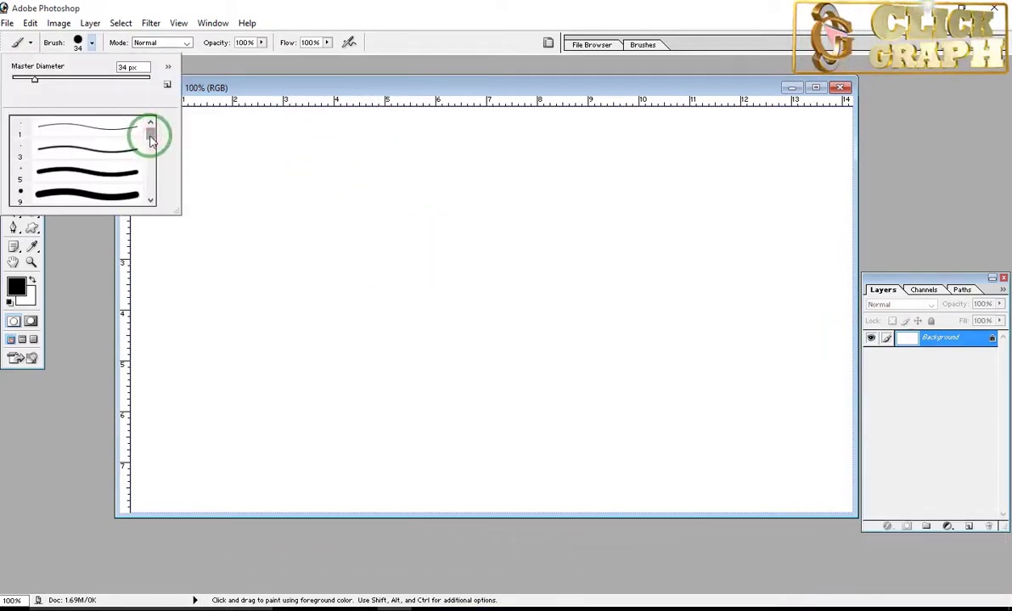
pyautogui.moveTo(150, 140); pyautogui.dragTo(150, 145)
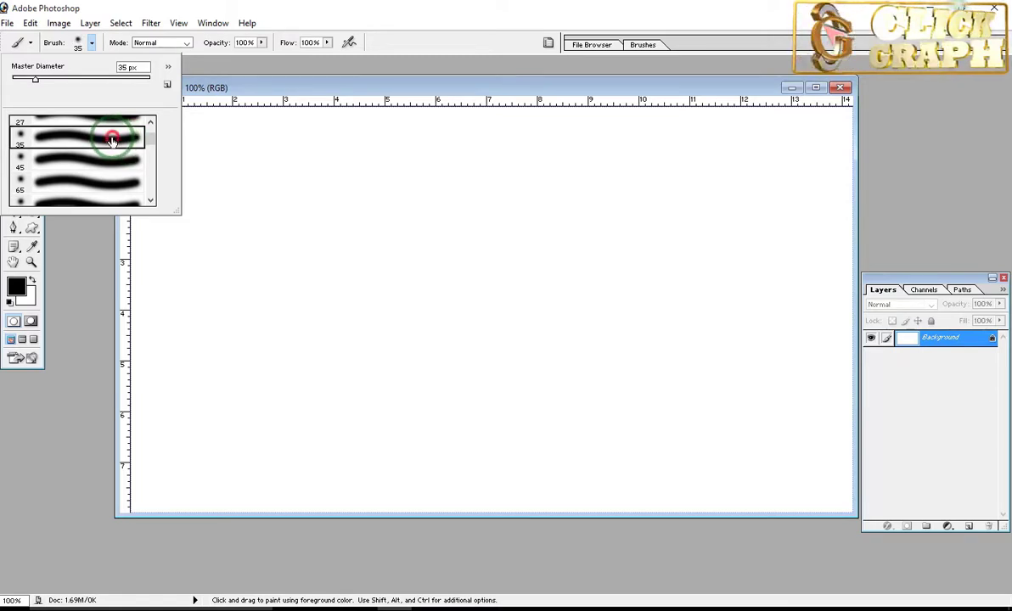
pyautogui.click(421, 213)
pyautogui.moveTo(335, 200); pyautogui.dragTo(630, 205)
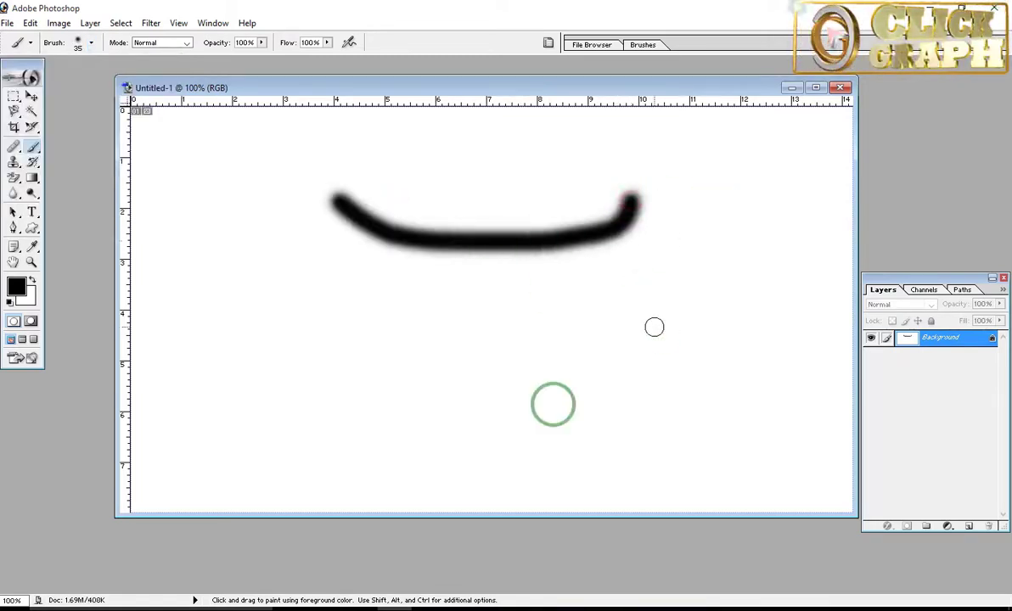
pyautogui.hotkey('ctrl', 'z')
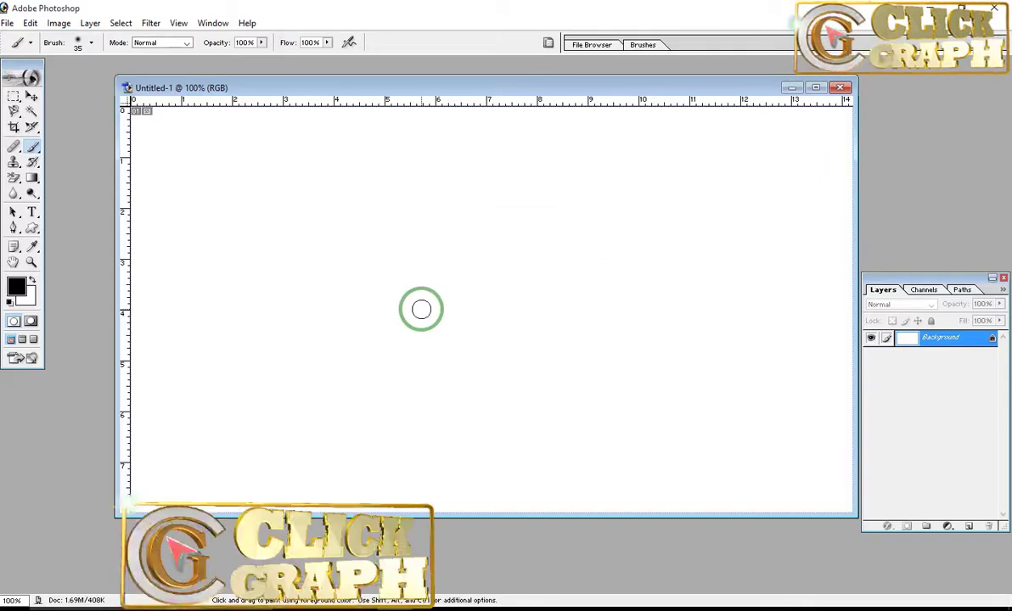
# Step: Test the 14 px spatter brush with a stroke across the canvas, and undo the stroke
pyautogui.click(88, 44)
pyautogui.moveTo(153, 141); pyautogui.dragTo(151, 150)
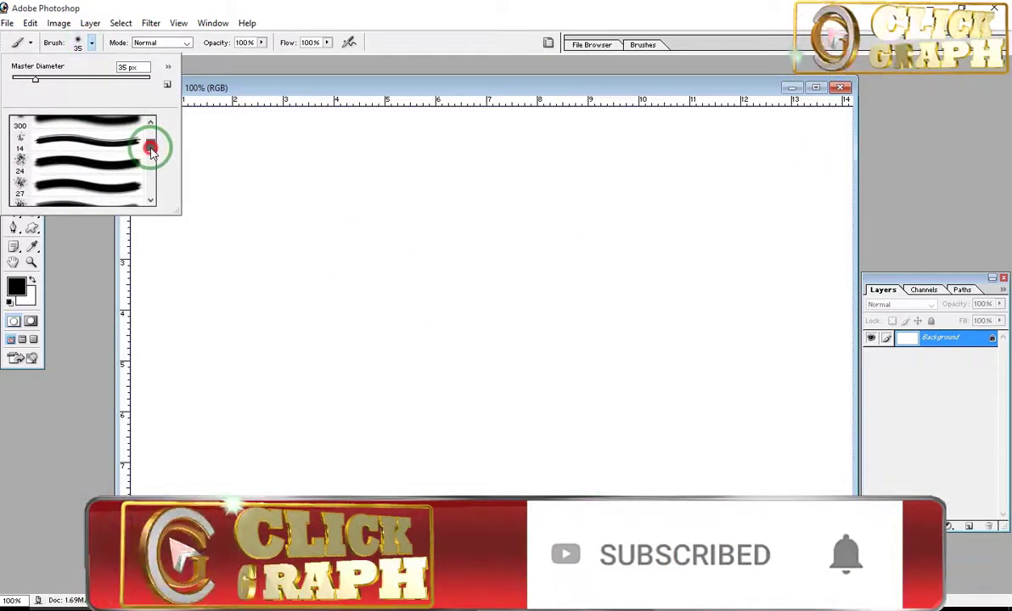
pyautogui.click(113, 140)
pyautogui.click(265, 201)
pyautogui.moveTo(257, 197)
pyautogui.mouseDown()
pyautogui.moveTo(639, 221)
pyautogui.moveTo(645, 305)
pyautogui.mouseUp()
pyautogui.hotkey('ctrl', 'z')
# Step: Choose the 112 px curved grass blade brush preset
pyautogui.click(89, 43)
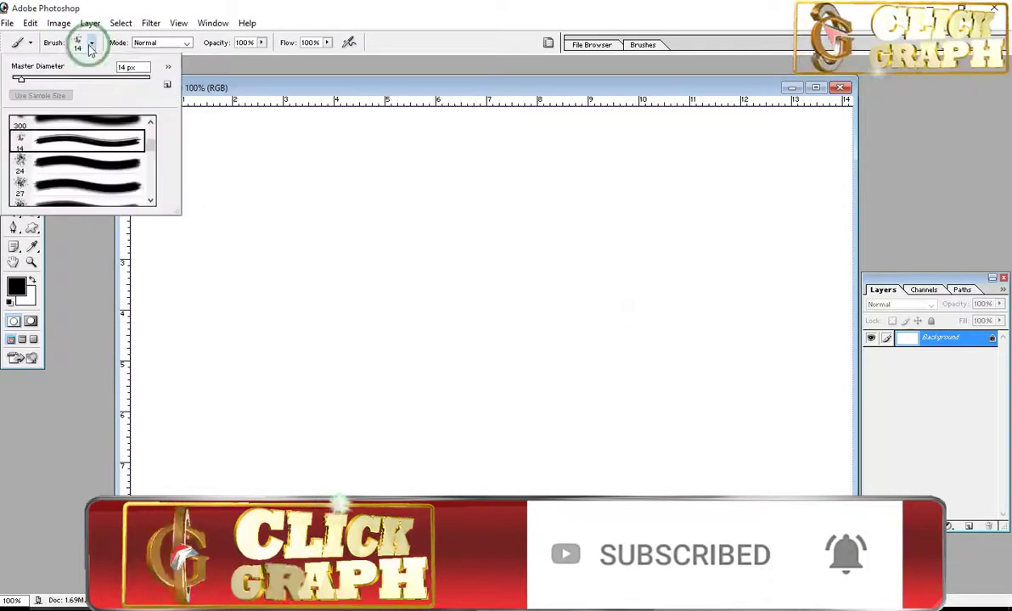
pyautogui.moveTo(153, 151); pyautogui.dragTo(155, 158)
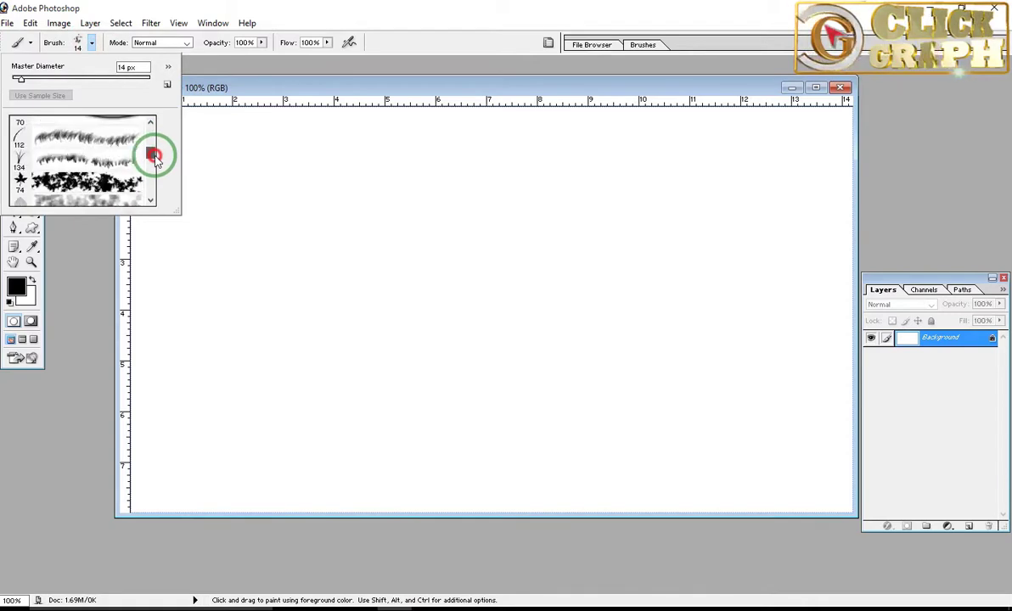
pyautogui.doubleClick(99, 141)
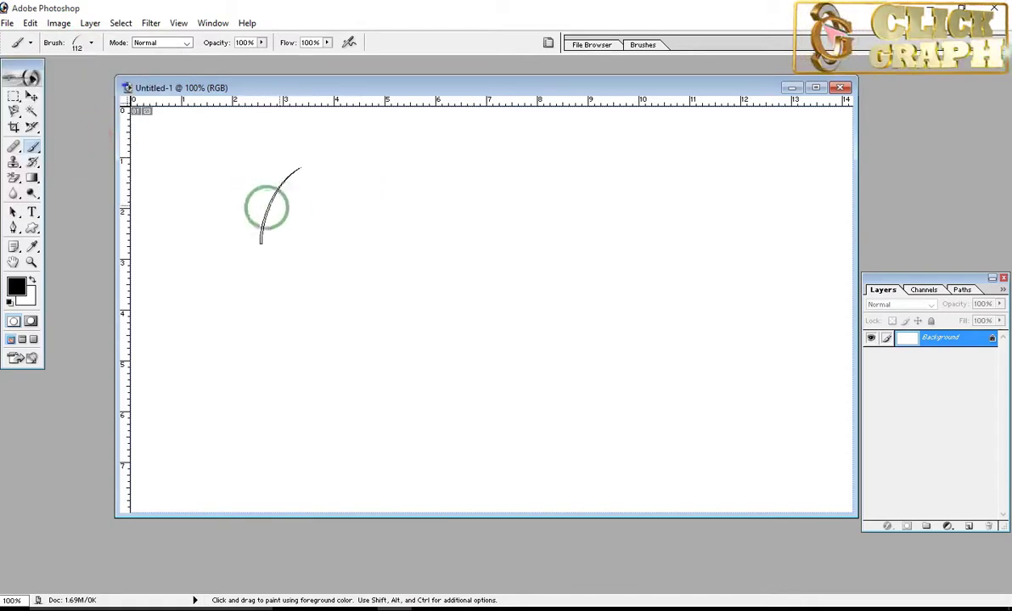
# Step: Set the foreground colour to bright green and paint a band of grass blades across the upper canvas
pyautogui.click(24, 288)
pyautogui.click(813, 313)
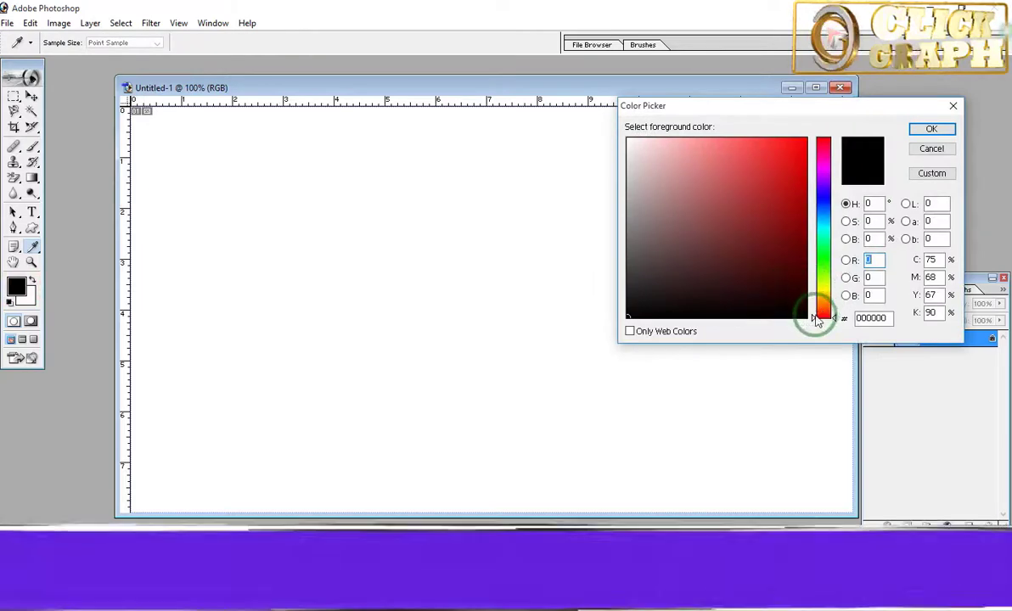
pyautogui.moveTo(813, 314); pyautogui.dragTo(817, 255)
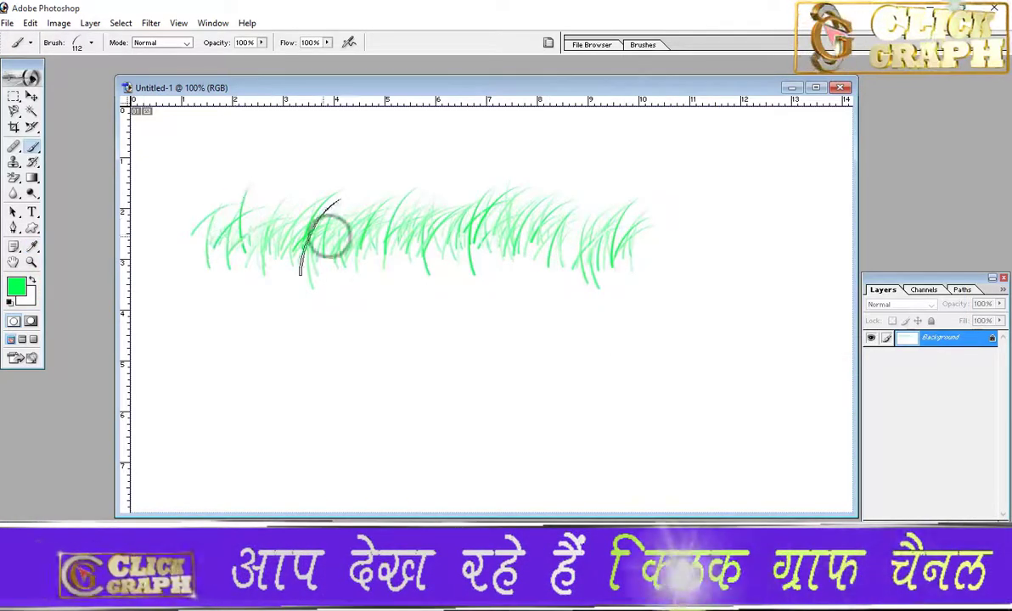
pyautogui.moveTo(229, 286)
pyautogui.mouseDown()
pyautogui.moveTo(308, 289)
pyautogui.moveTo(592, 280)
pyautogui.mouseUp()
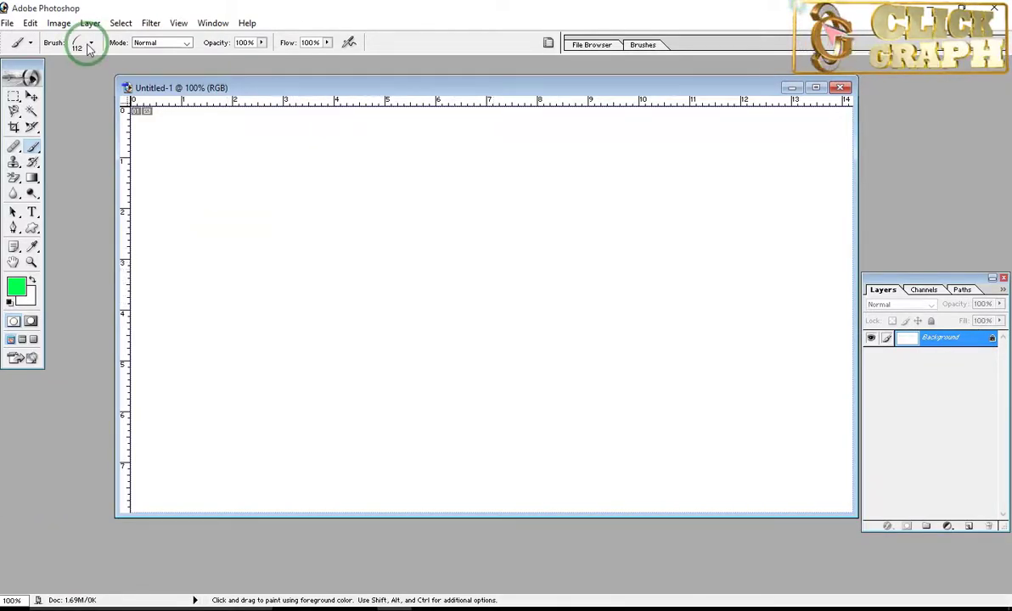
# Step: Test the 74 px scattered maple leaves brush with strokes across the canvas, and clear the leaves
pyautogui.click(91, 43)
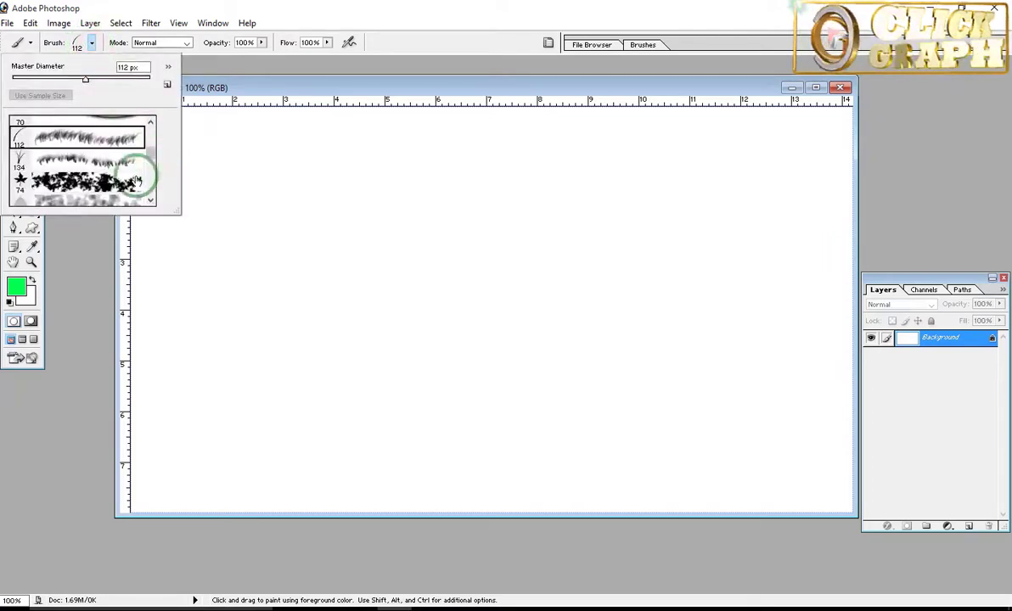
pyautogui.doubleClick(104, 189)
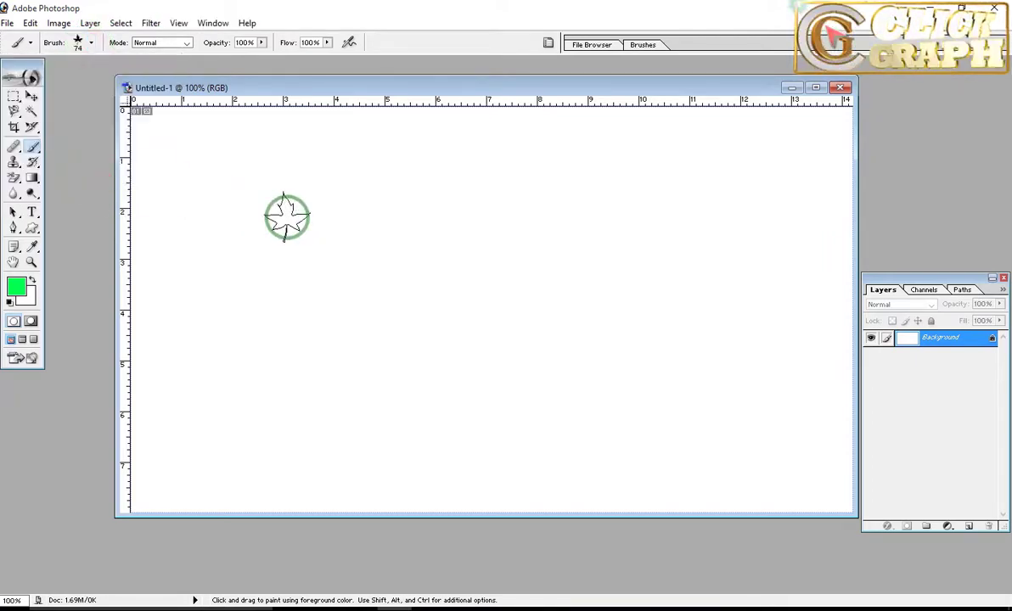
pyautogui.moveTo(373, 219); pyautogui.dragTo(406, 226)
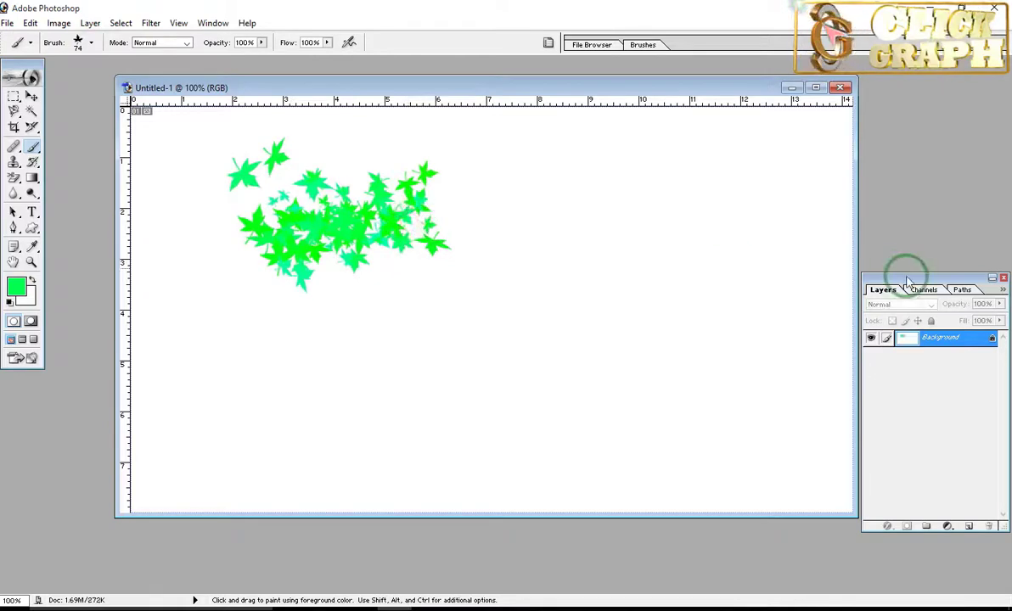
pyautogui.moveTo(451, 292)
pyautogui.mouseDown()
pyautogui.moveTo(790, 329)
pyautogui.moveTo(867, 259)
pyautogui.mouseUp()
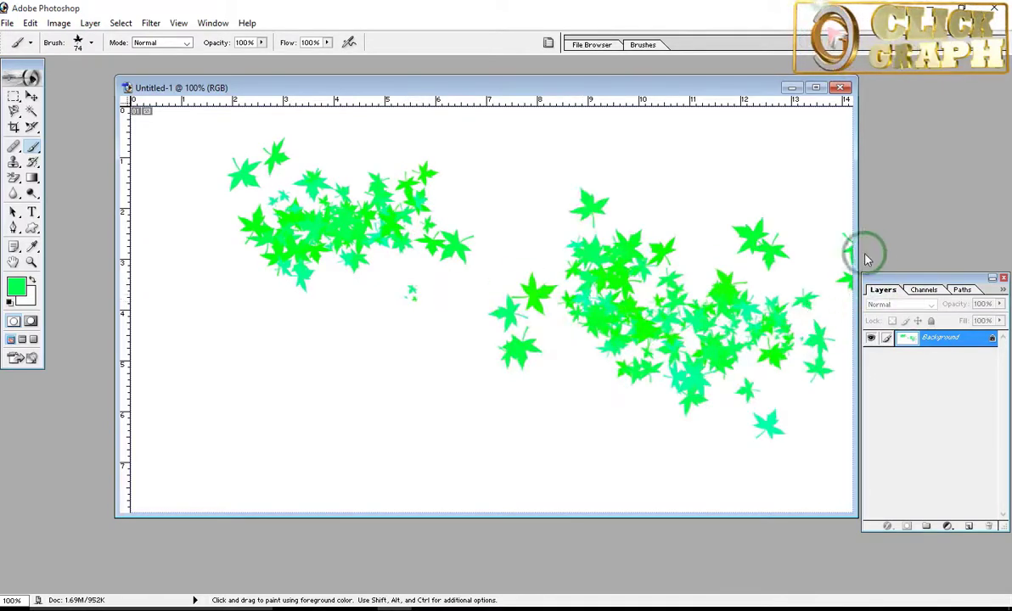
pyautogui.hotkey('ctrl', 'BackSpace')
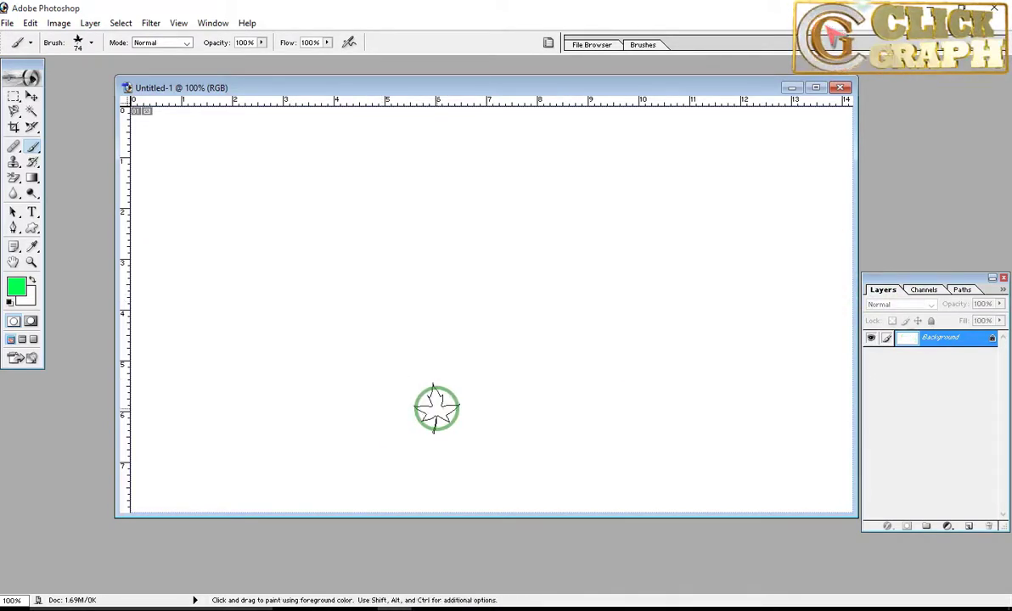
# Step: Test the 95 px scattered leaf brush with a short stroke in the upper canvas, and undo the stroke
pyautogui.click(91, 44)
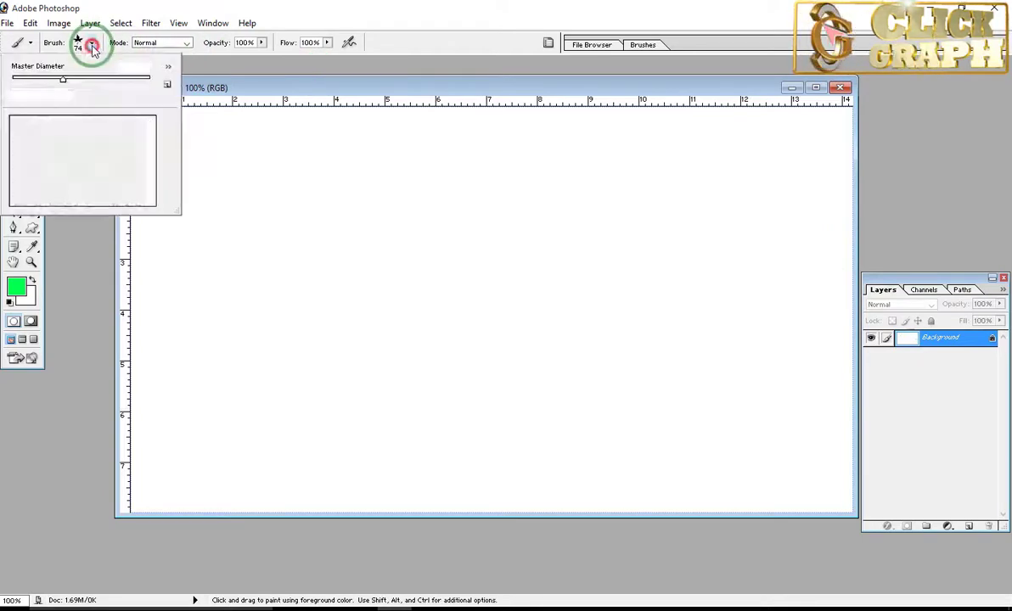
pyautogui.click(154, 159)
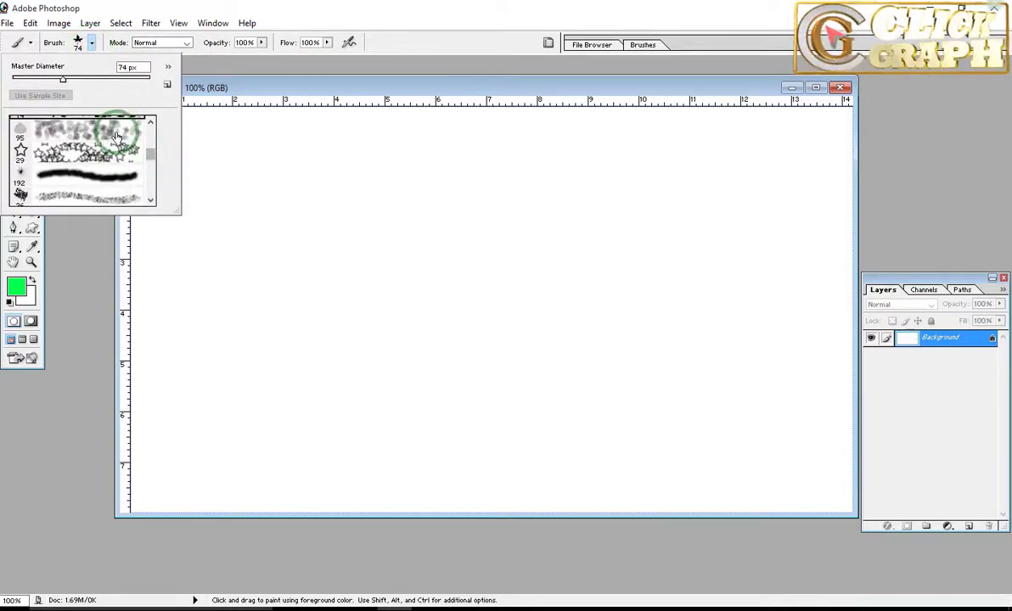
pyautogui.click(21, 151)
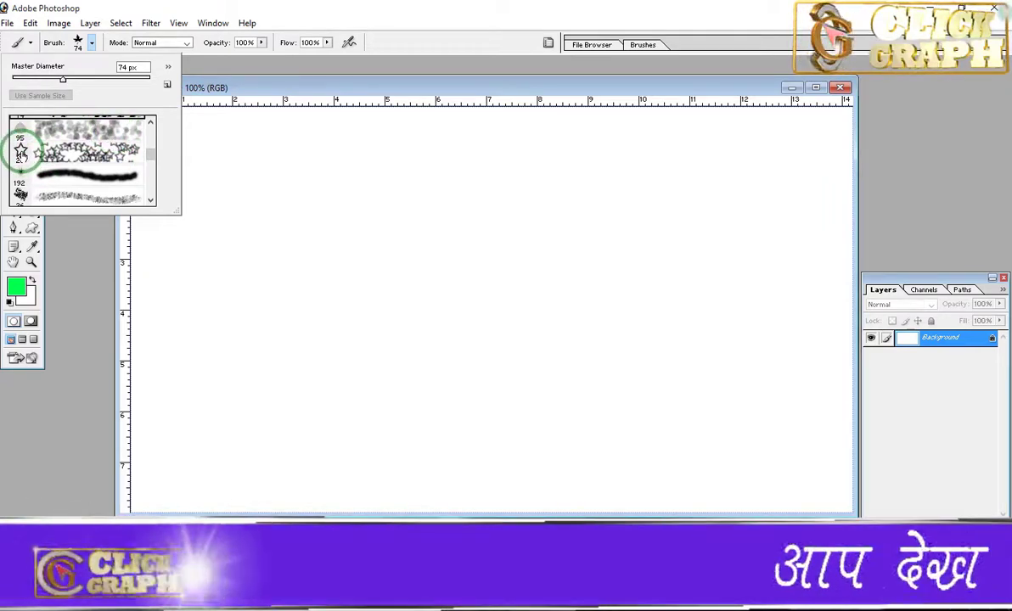
pyautogui.doubleClick(20, 129)
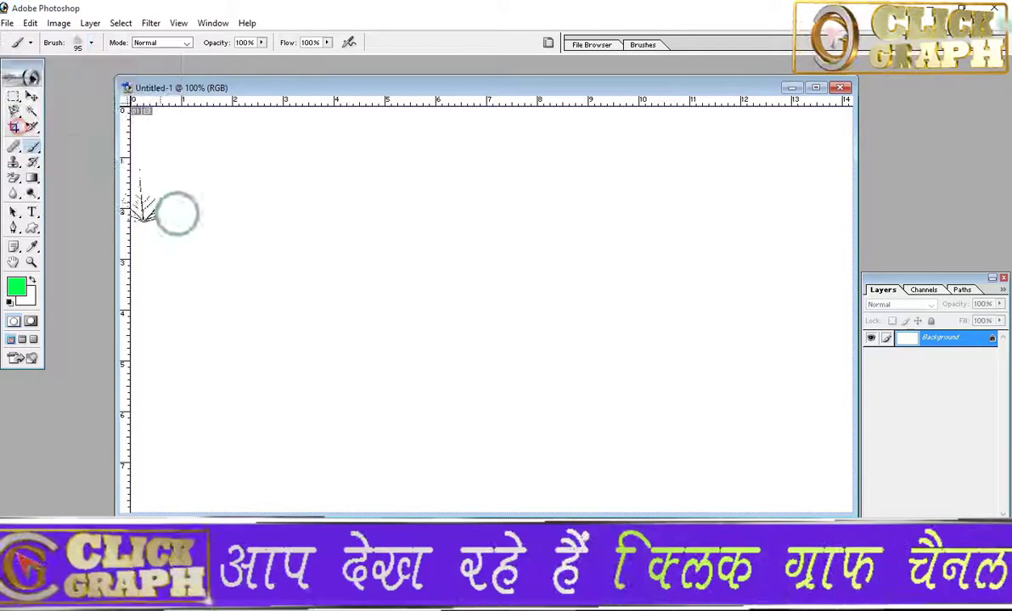
pyautogui.click(271, 259)
pyautogui.moveTo(272, 259); pyautogui.dragTo(314, 297)
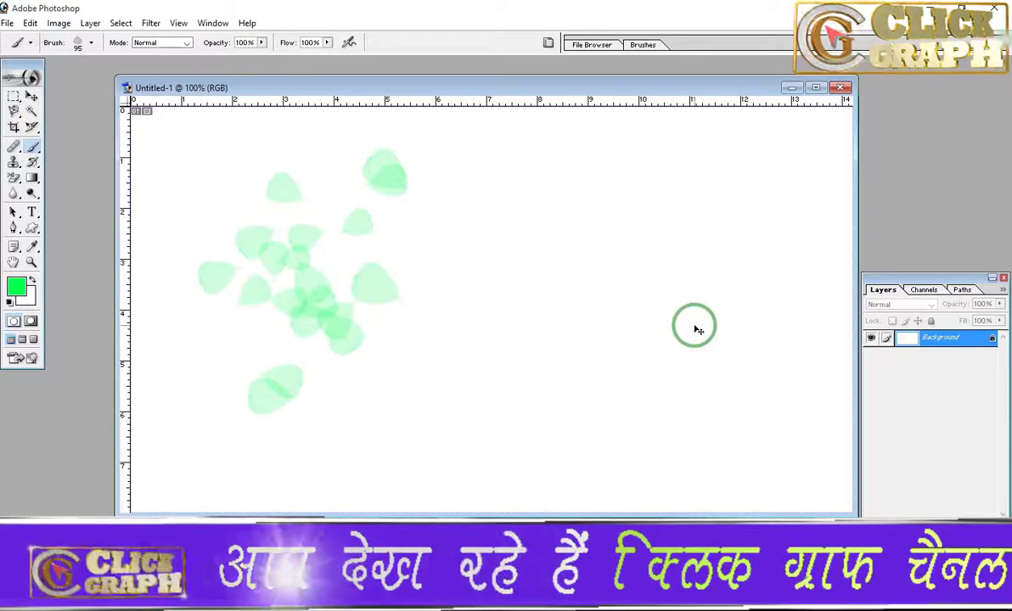
pyautogui.hotkey('ctrl', 'z')
# Step: Choose the 192 px spiky burst brush and paint a short, thick, slightly sloping stroke in the upper canvas
pyautogui.click(78, 43)
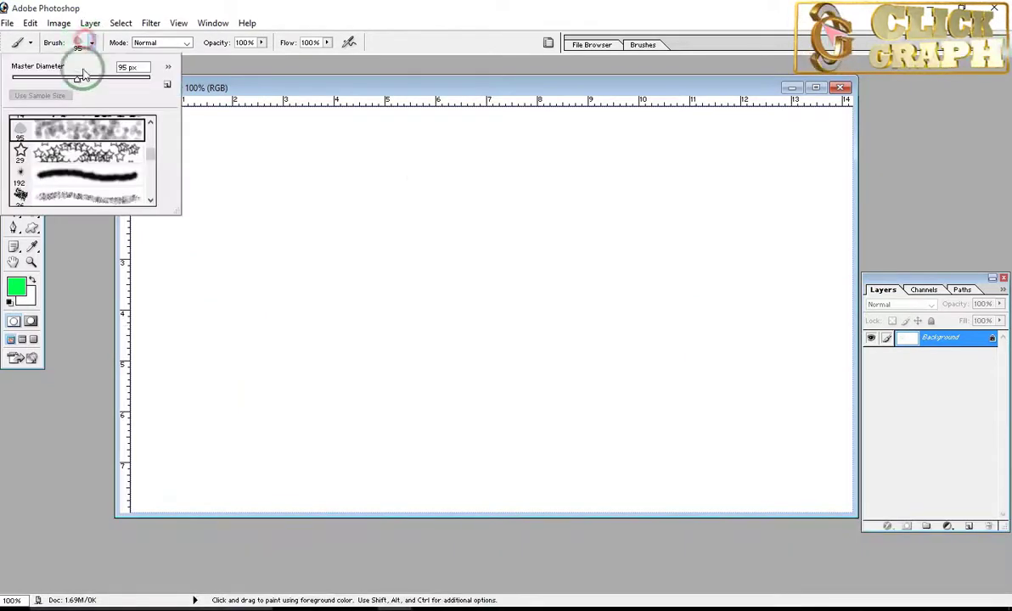
pyautogui.click(120, 180)
pyautogui.moveTo(284, 229); pyautogui.dragTo(474, 264)
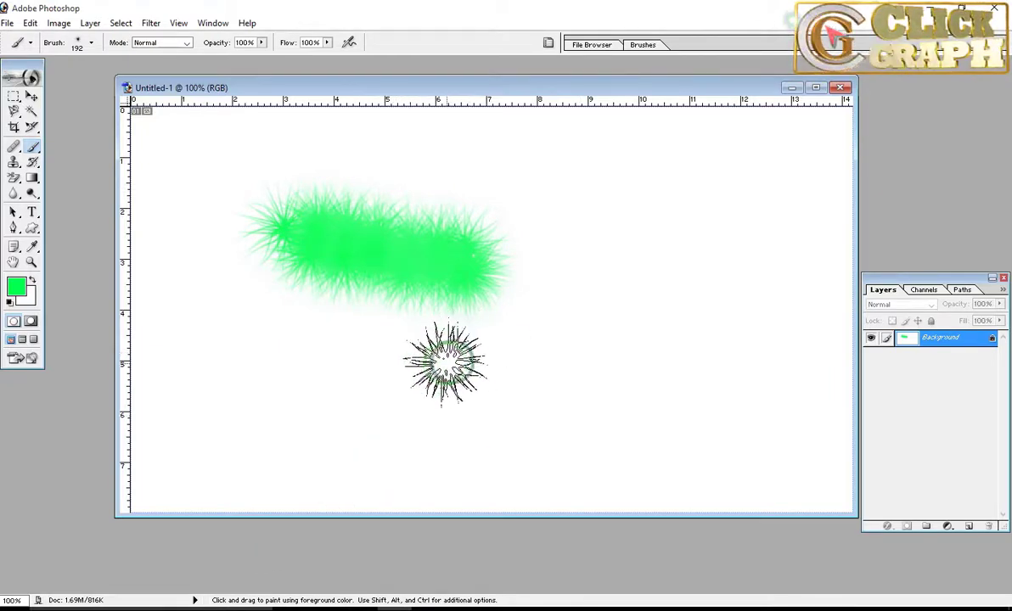
# Step: Stamp seven stars in a row below the fuzzy stroke with the 29 px star brush, and undo all the test marks
pyautogui.click(92, 44)
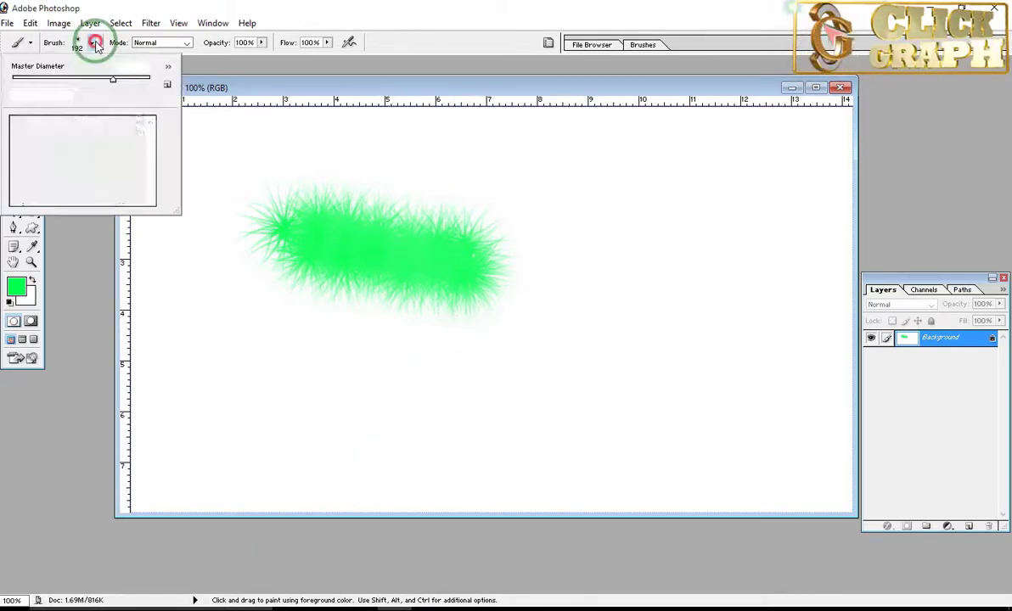
pyautogui.click(142, 137)
pyautogui.moveTo(153, 159)
pyautogui.mouseDown()
pyautogui.moveTo(154, 195)
pyautogui.moveTo(153, 183)
pyautogui.mouseUp()
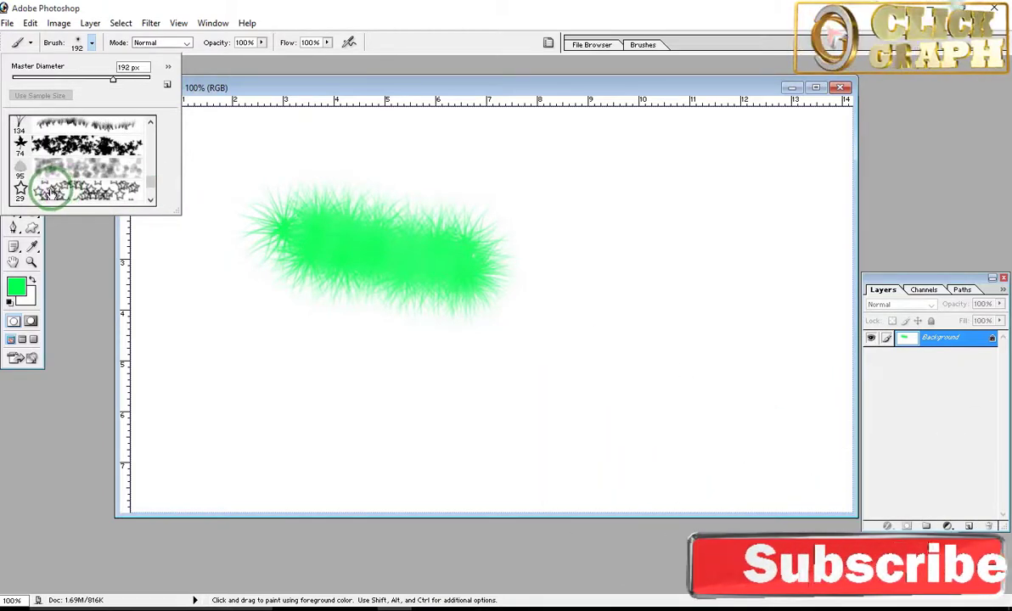
pyautogui.doubleClick(51, 192)
pyautogui.click(286, 374)
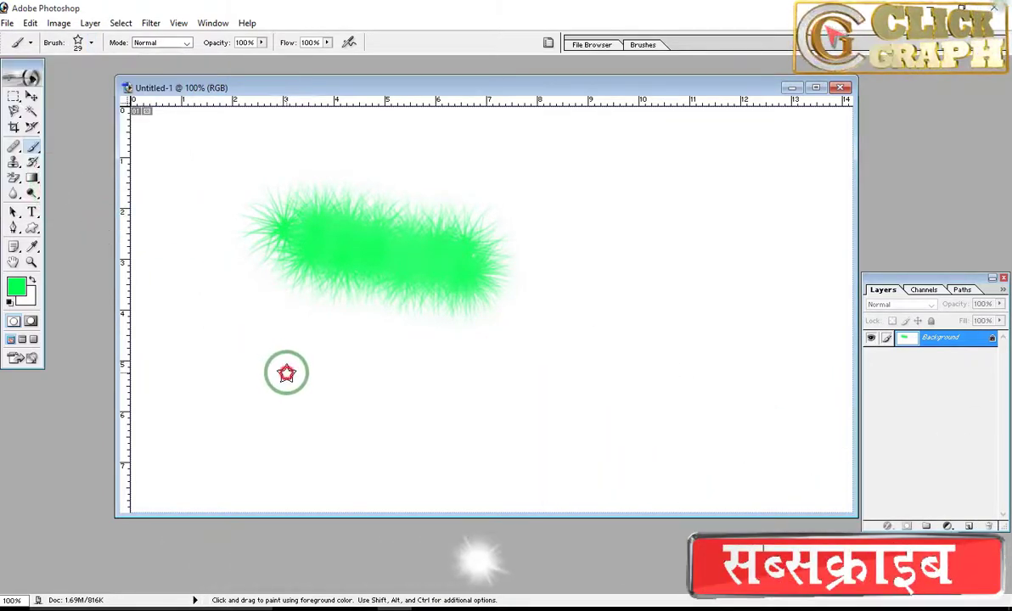
pyautogui.click(345, 383)
pyautogui.click(409, 383)
pyautogui.click(420, 367)
pyautogui.click(472, 386)
pyautogui.click(530, 383)
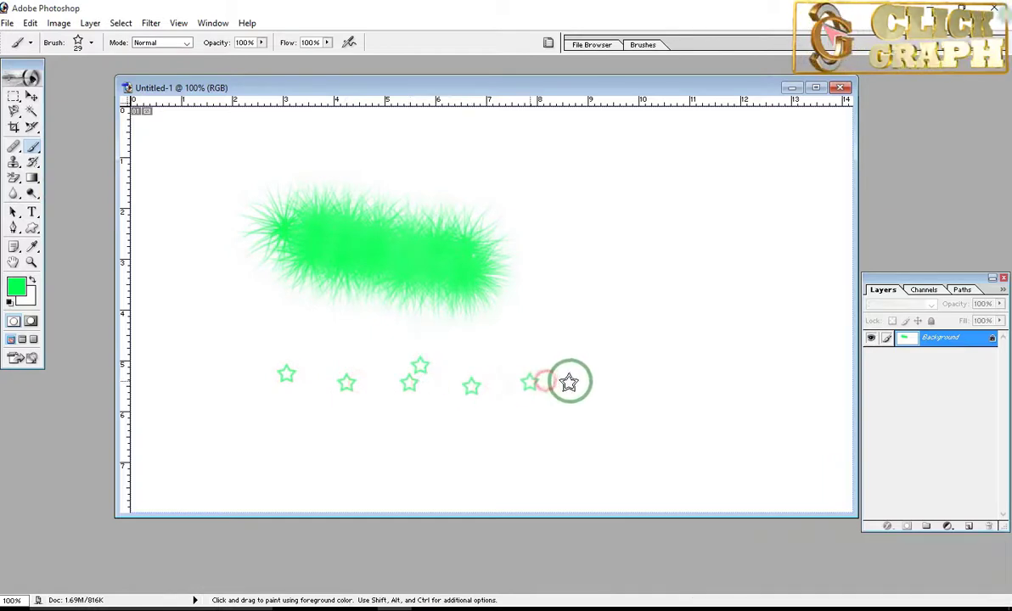
pyautogui.click(570, 381)
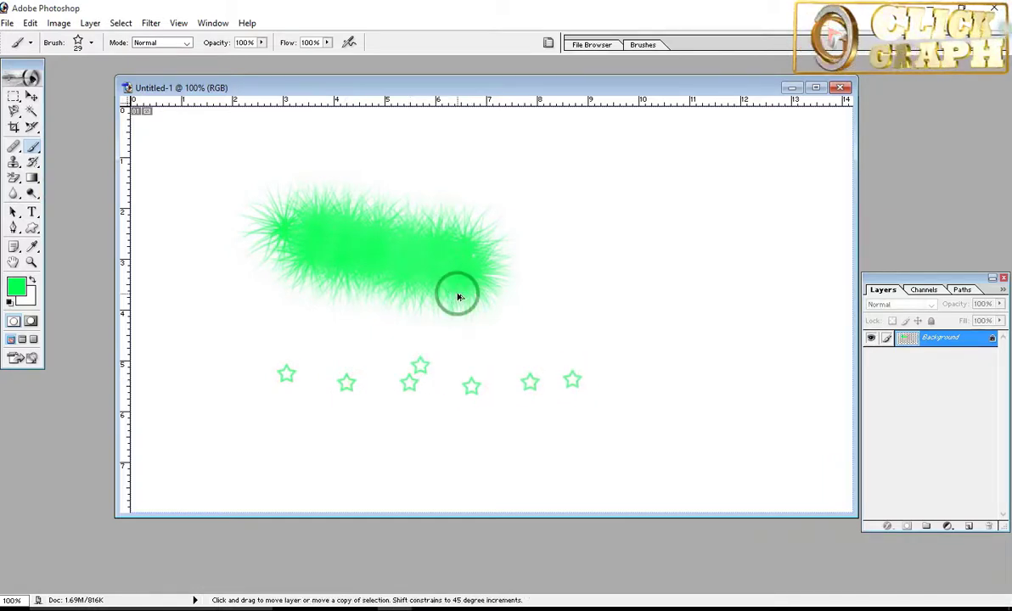
pyautogui.hotkey('ctrl', 'alt', 'z')
pyautogui.hotkey('ctrl', 'alt', 'z')
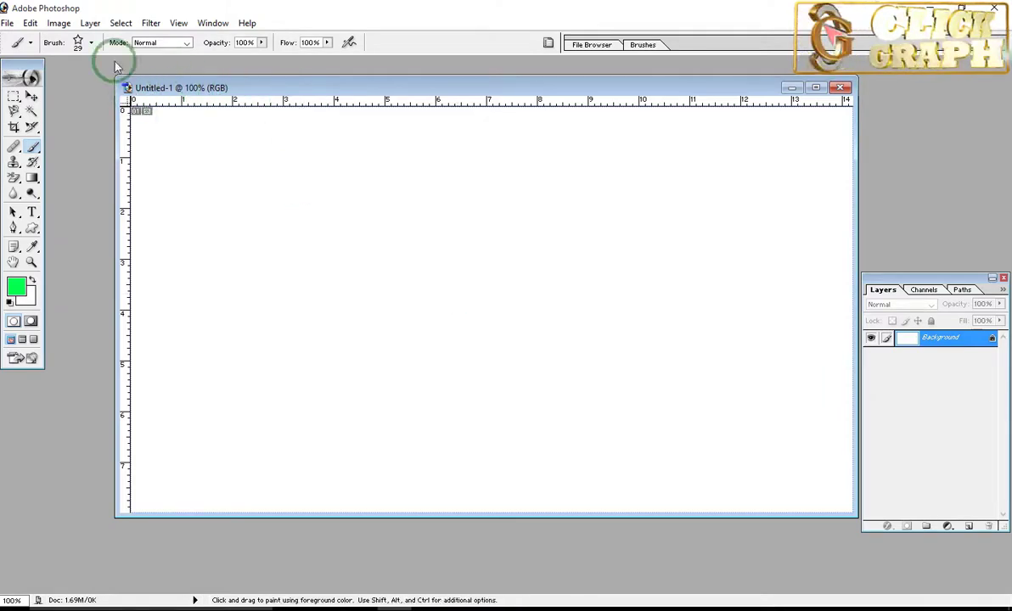
# Step: Choose the hard round 9 px brush preset
pyautogui.click(91, 44)
pyautogui.scroll(10, 152, 165)
pyautogui.click(140, 185)
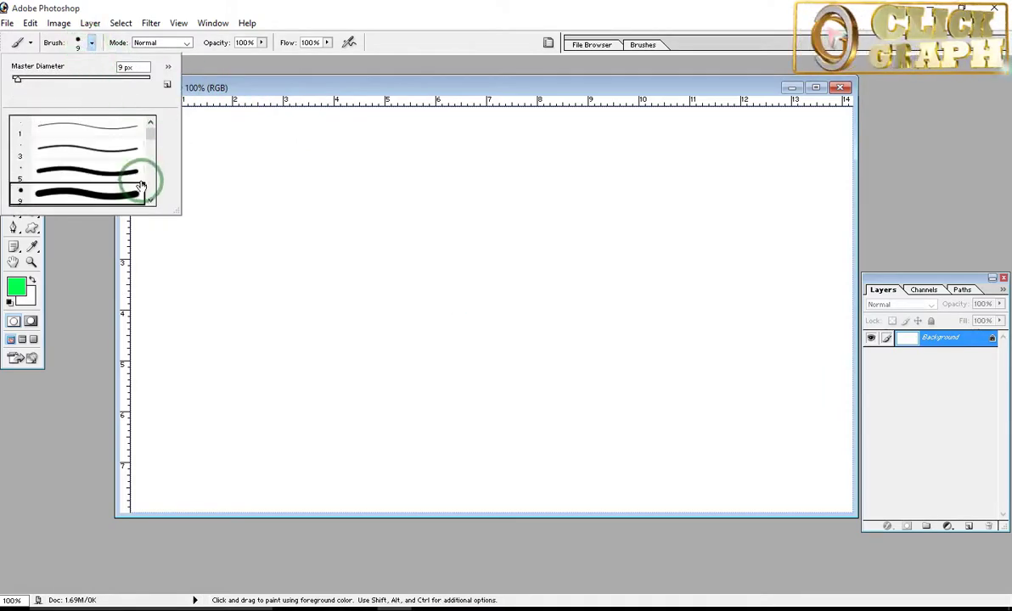
pyautogui.click(204, 61)
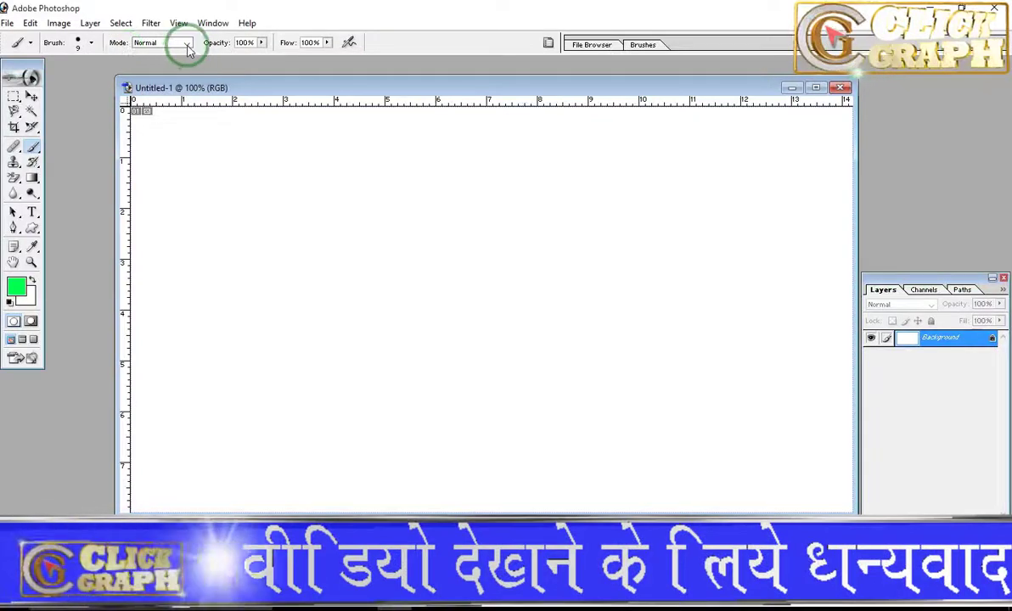
# Step: Set the brush blending mode to Multiply and paint a wavy test stroke with a loop across the canvas
pyautogui.click(188, 47)
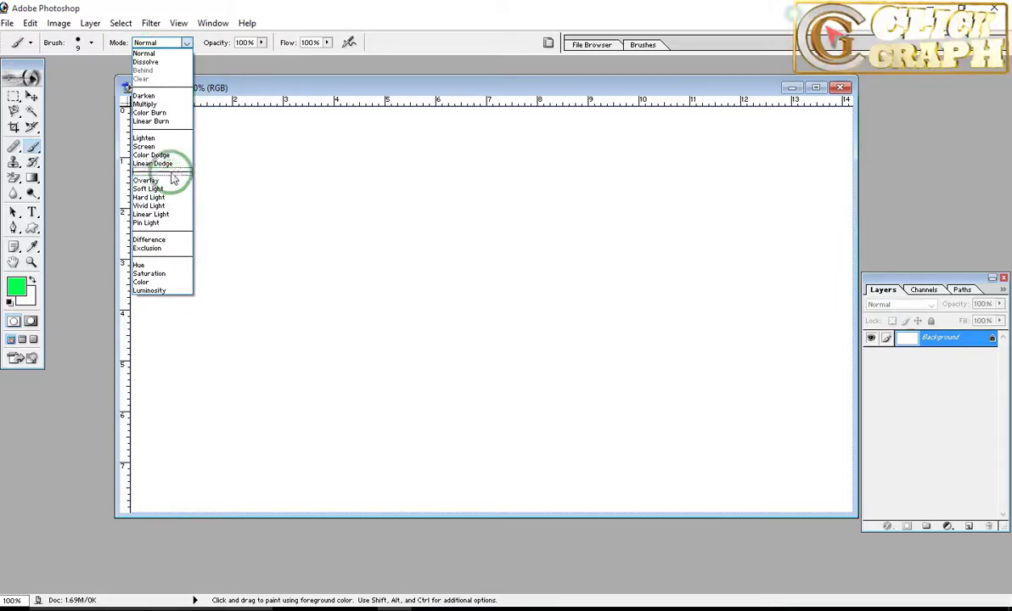
pyautogui.click(151, 104)
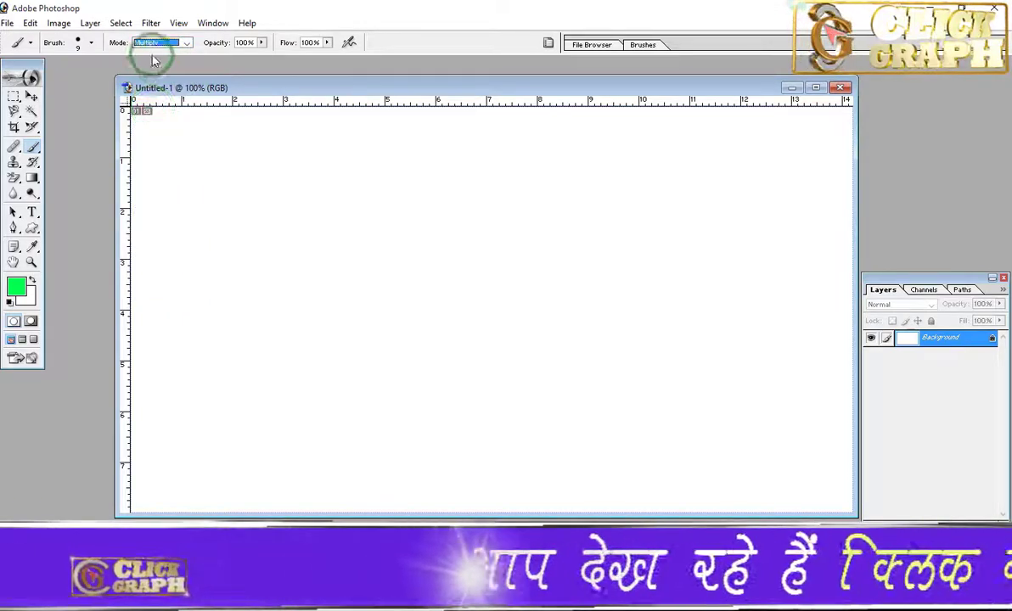
pyautogui.moveTo(227, 241)
pyautogui.mouseDown()
pyautogui.moveTo(318, 278)
pyautogui.moveTo(413, 212)
pyautogui.moveTo(504, 243)
pyautogui.moveTo(566, 293)
pyautogui.mouseUp()
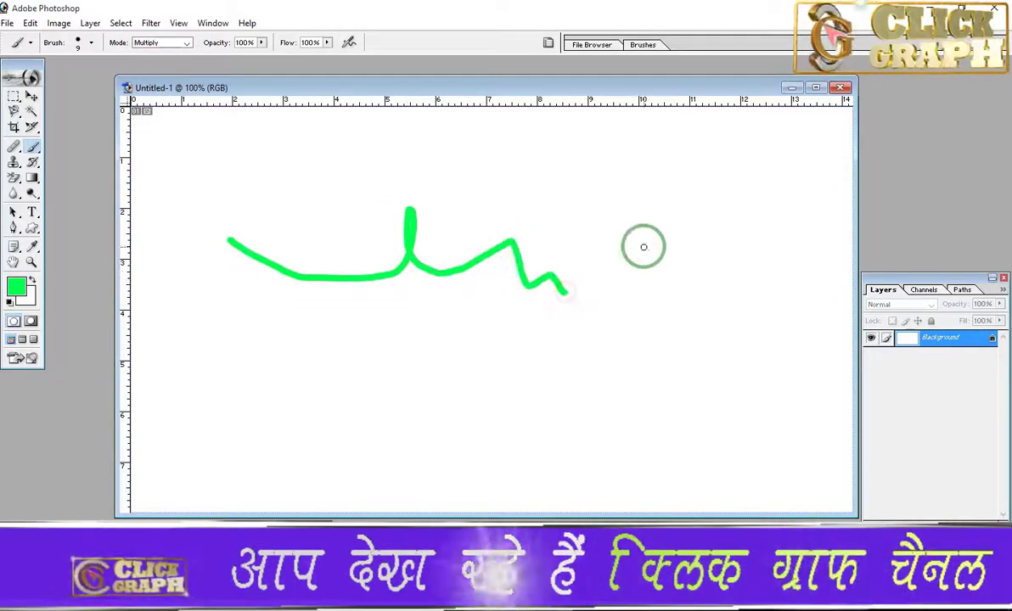
# Step: Switch the brush blending mode to Color Dodge and review the list of blending modes
pyautogui.click(187, 44)
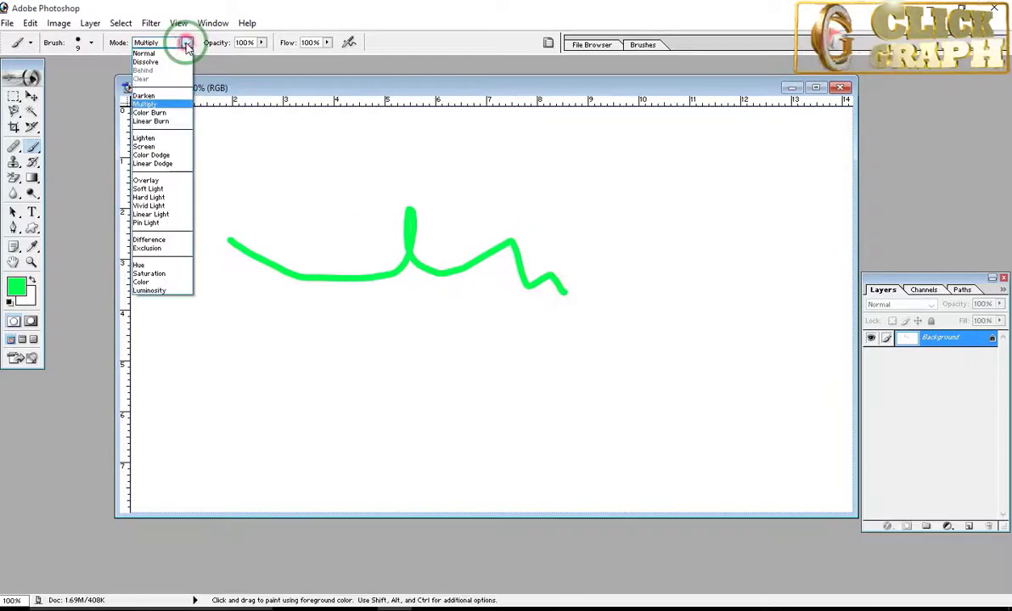
pyautogui.click(161, 155)
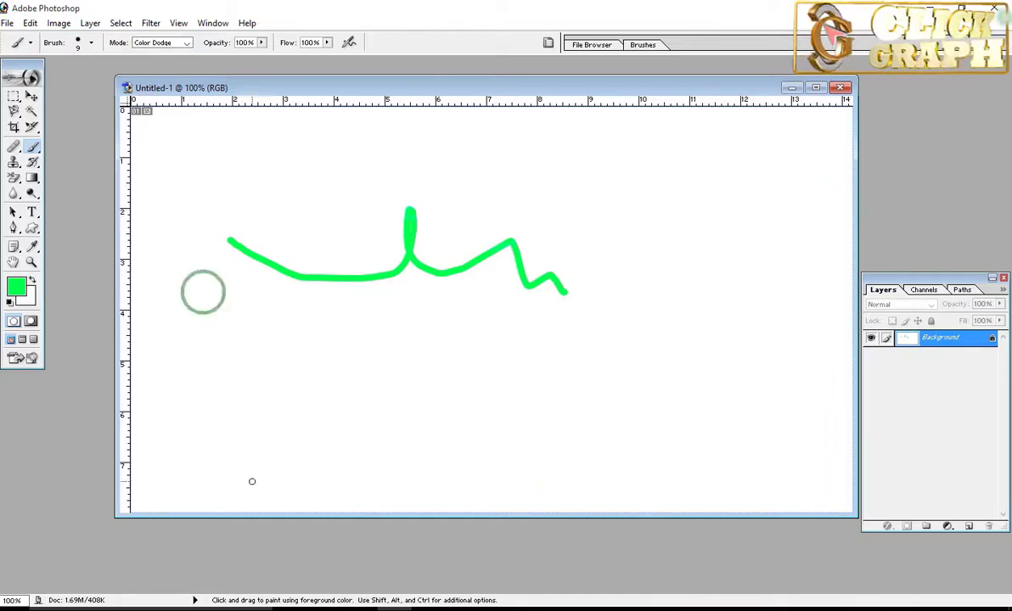
pyautogui.click(186, 47)
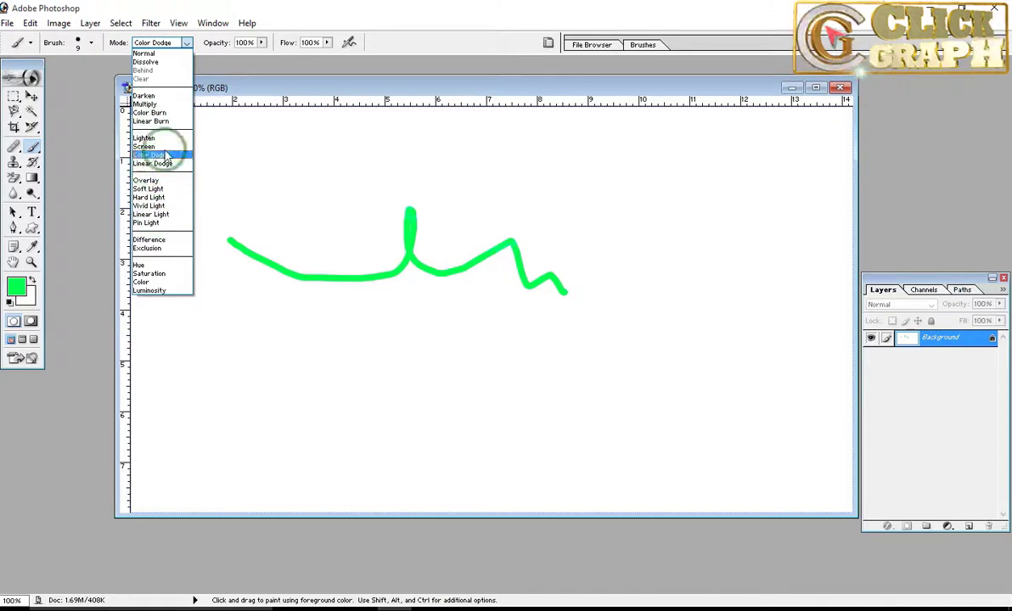
pyautogui.click(224, 67)
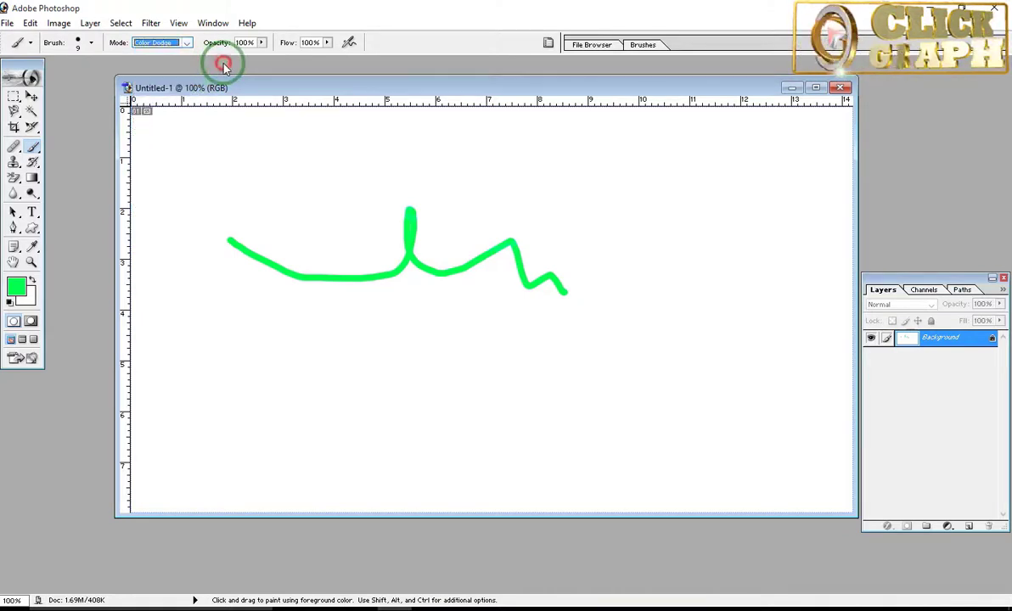
# Step: Set the brush diameter to 92 px and undo the wavy test stroke
pyautogui.click(263, 44)
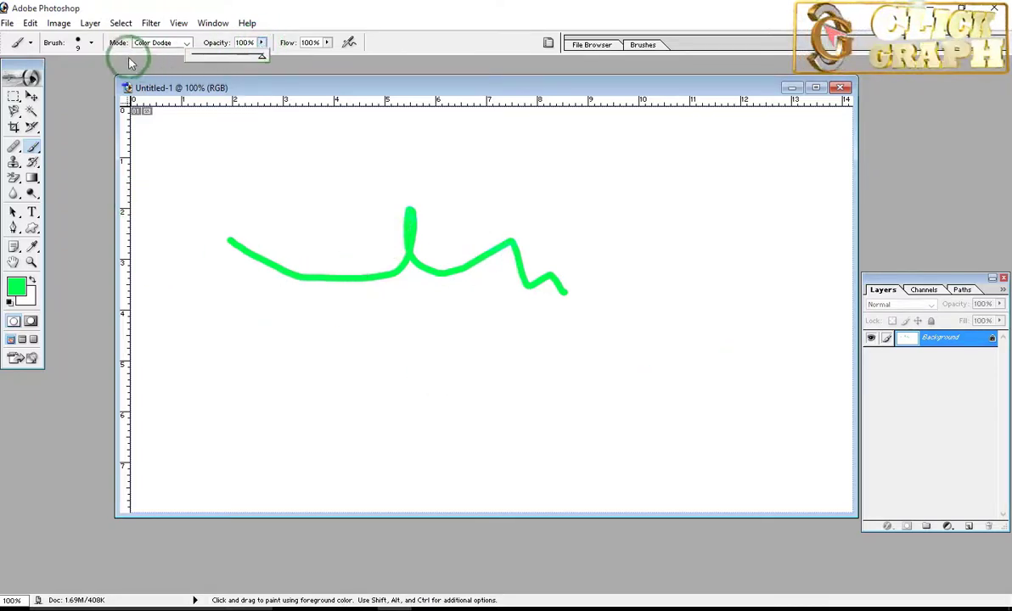
pyautogui.click(92, 46)
pyautogui.click(75, 83)
pyautogui.click(237, 81)
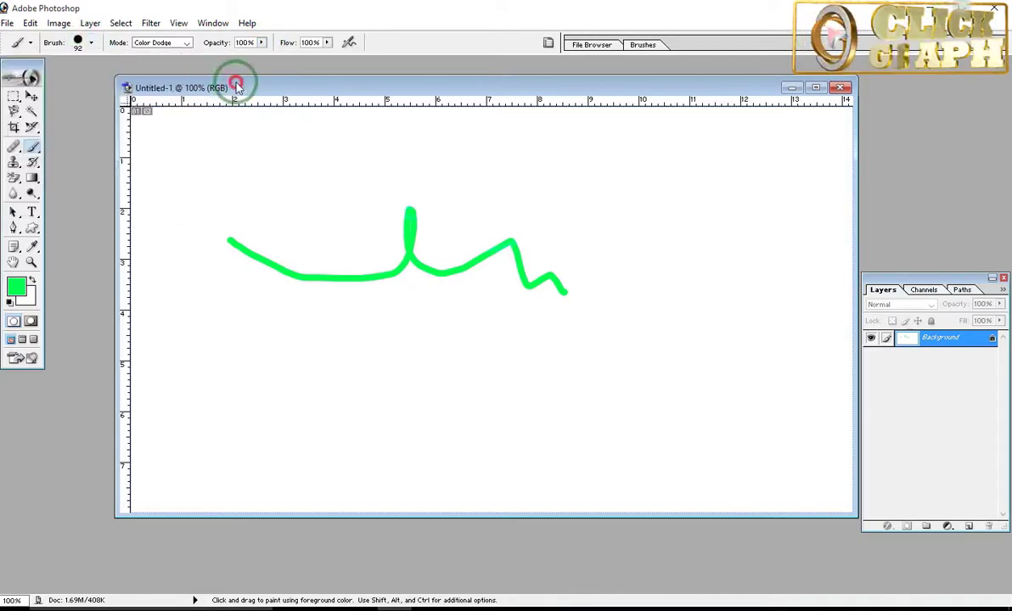
pyautogui.hotkey('ctrl', 'z')
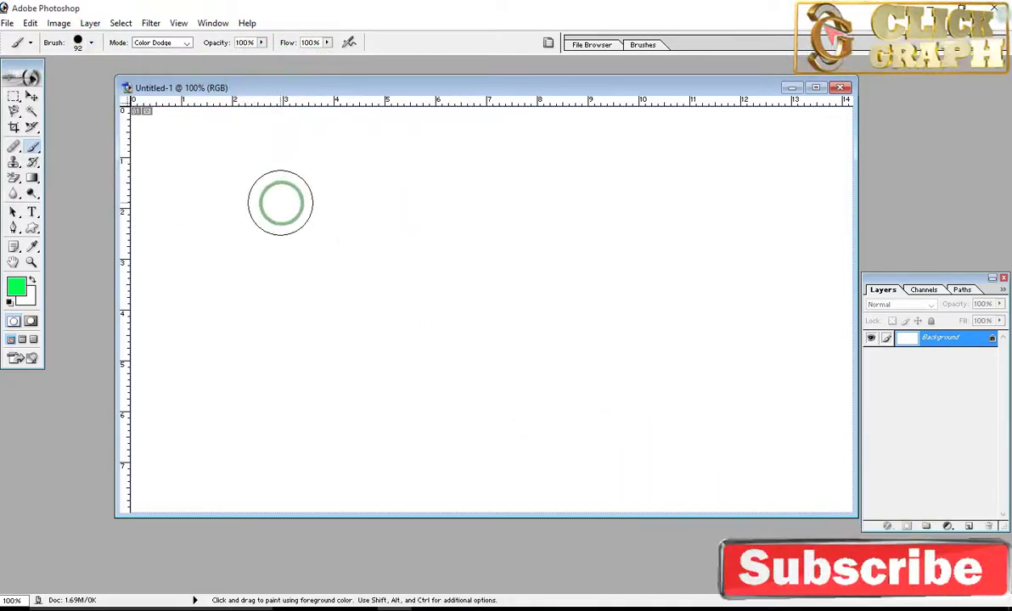
# Step: Set the brush blending mode to Normal and paint a thick horizontal green stroke across the upper canvas
pyautogui.click(182, 42)
pyautogui.click(173, 53)
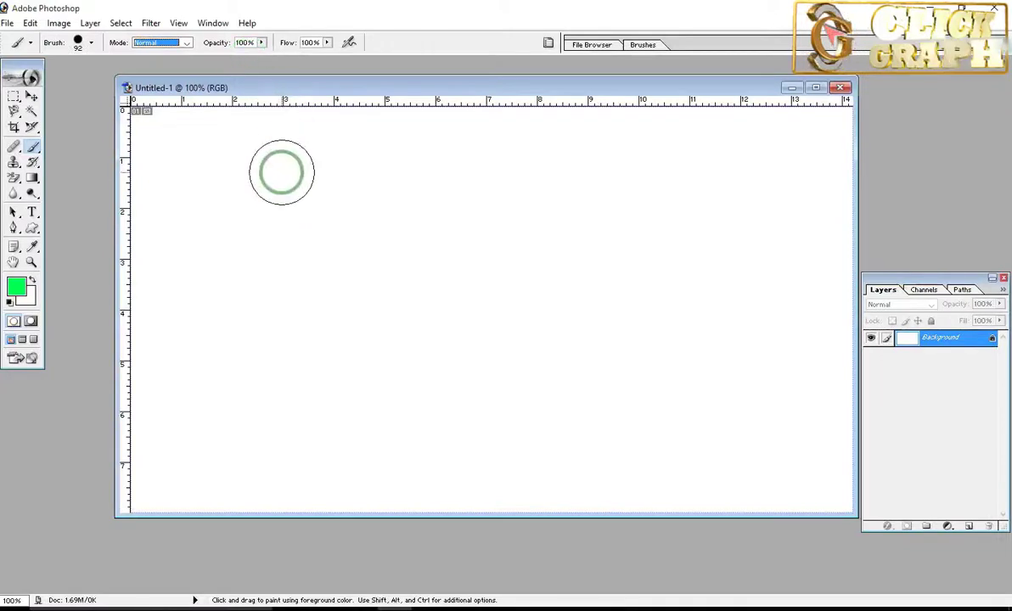
pyautogui.moveTo(283, 179); pyautogui.dragTo(589, 178)
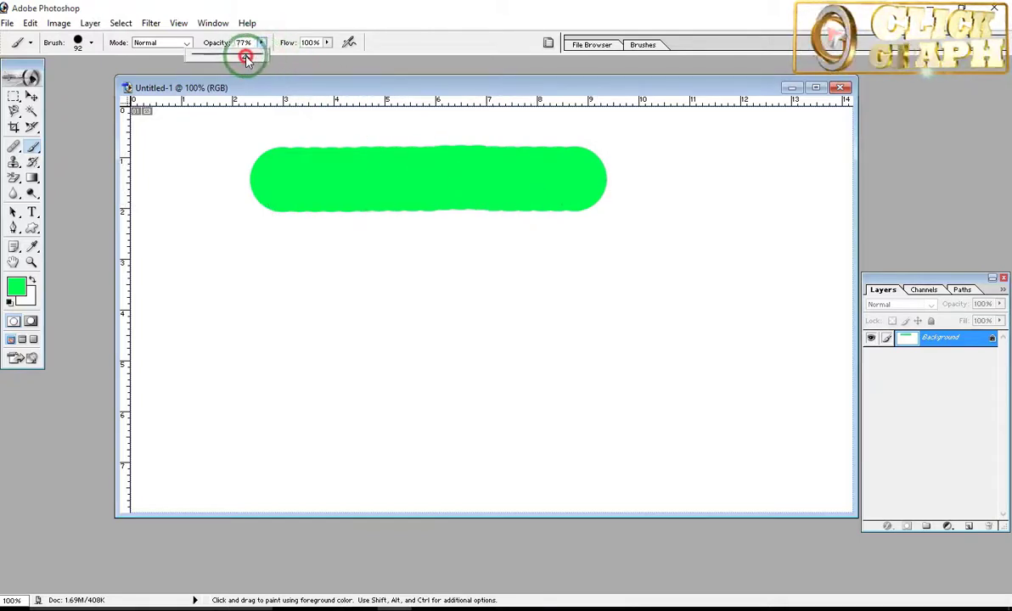
# Step: Paint two test strokes below the solid green one, the first at 47% brush opacity and the next at 14%
pyautogui.moveTo(245, 57); pyautogui.dragTo(225, 56)
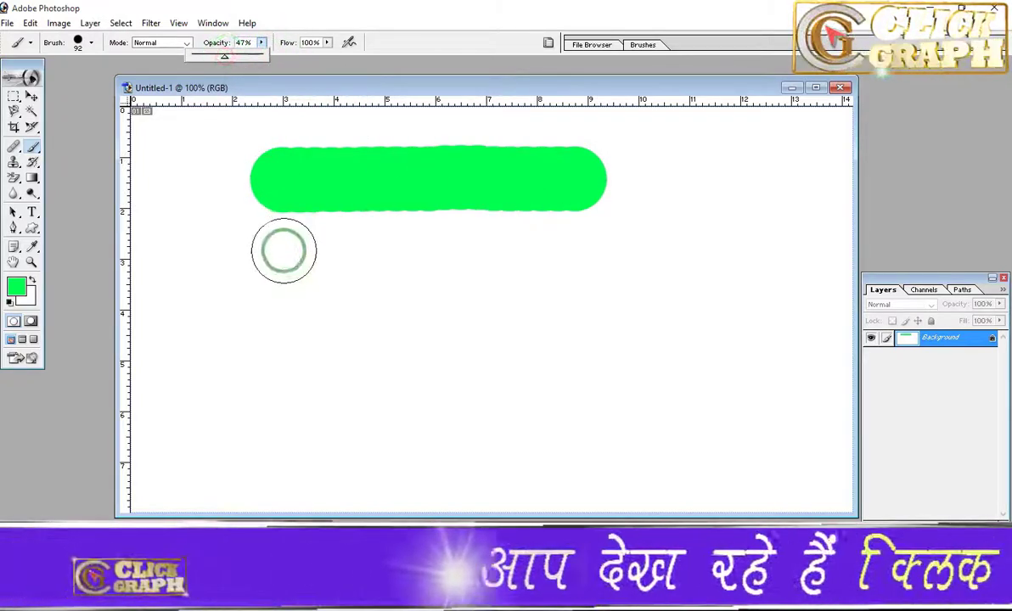
pyautogui.moveTo(283, 251)
pyautogui.mouseDown()
pyautogui.moveTo(334, 278)
pyautogui.moveTo(610, 258)
pyautogui.mouseUp()
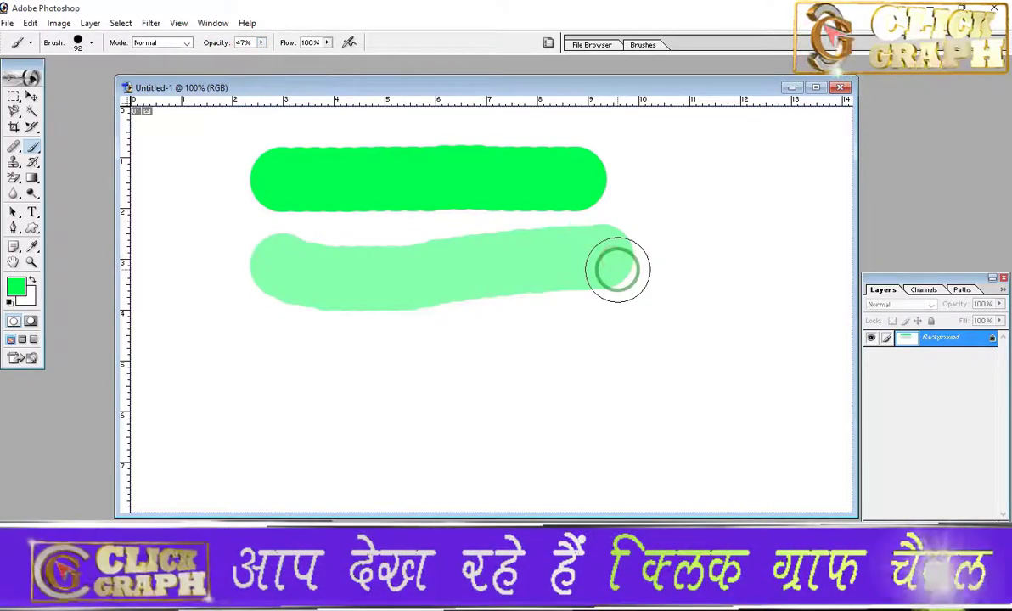
pyautogui.click(261, 42)
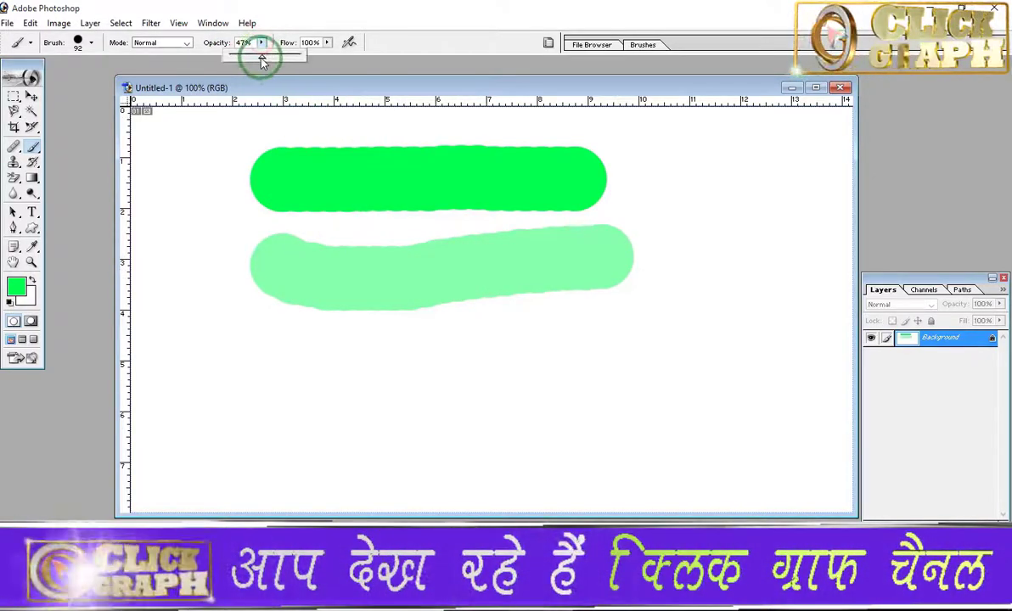
pyautogui.moveTo(262, 57); pyautogui.dragTo(240, 58)
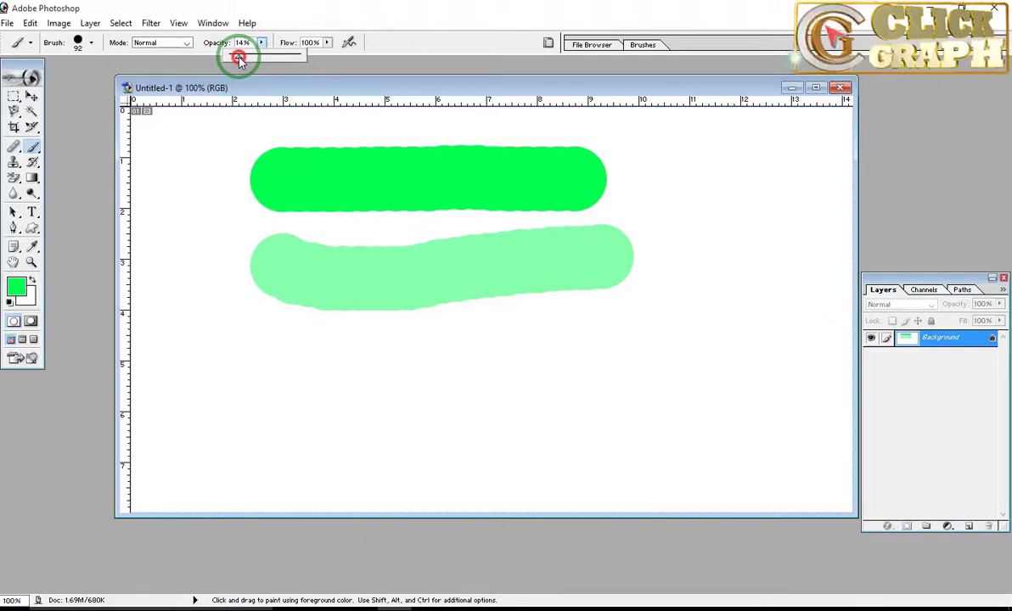
pyautogui.moveTo(293, 396); pyautogui.dragTo(608, 402)
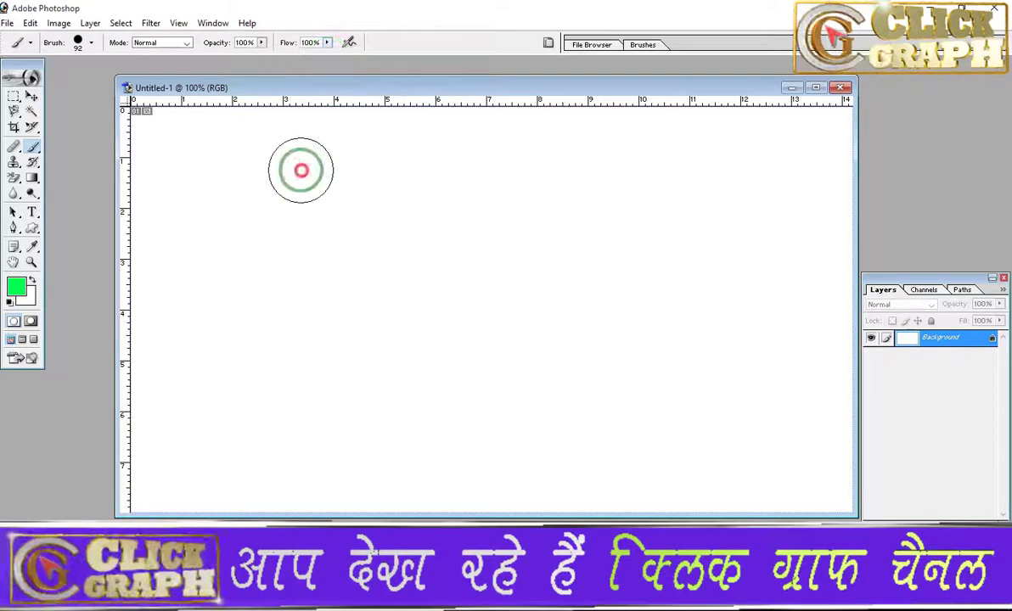
# Step: Paint green test strokes down the canvas at 100% opacity: one at 100% flow, one at 54% and two at 36%
pyautogui.moveTo(300, 169); pyautogui.dragTo(691, 181)
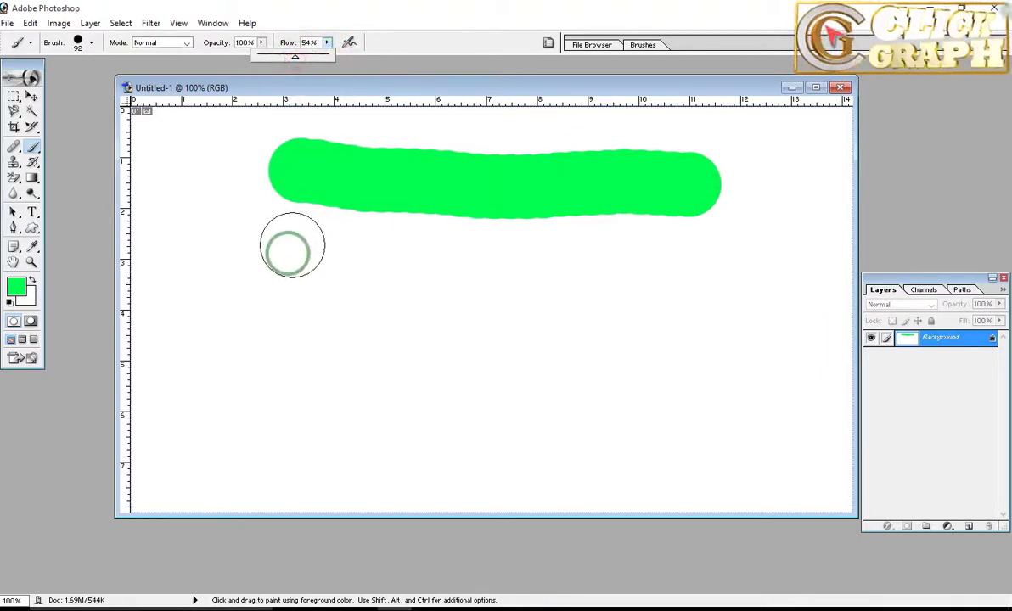
pyautogui.moveTo(289, 253)
pyautogui.mouseDown()
pyautogui.moveTo(588, 254)
pyautogui.moveTo(750, 245)
pyautogui.mouseUp()
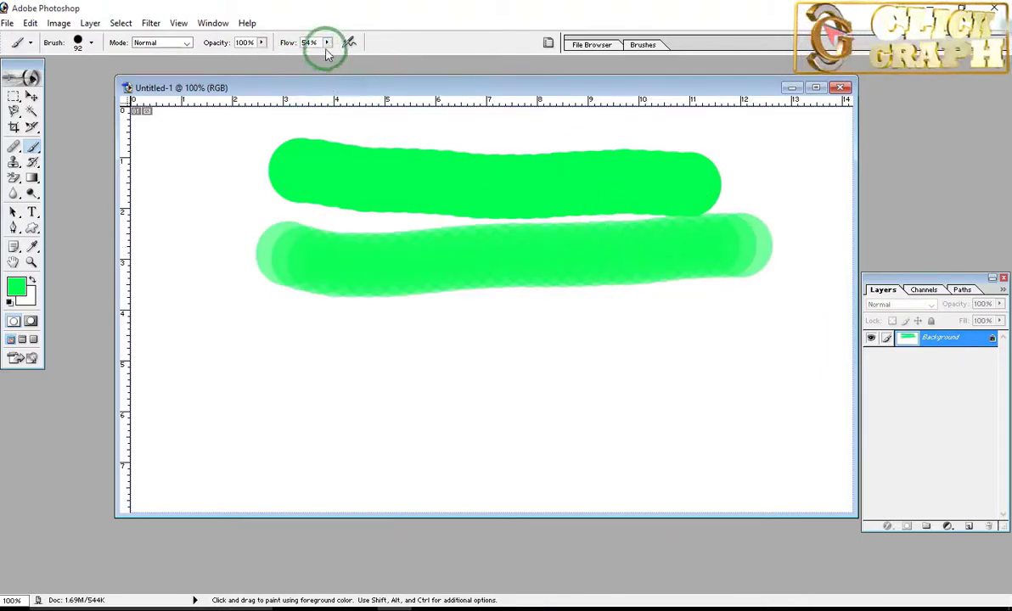
pyautogui.moveTo(327, 57); pyautogui.dragTo(316, 57)
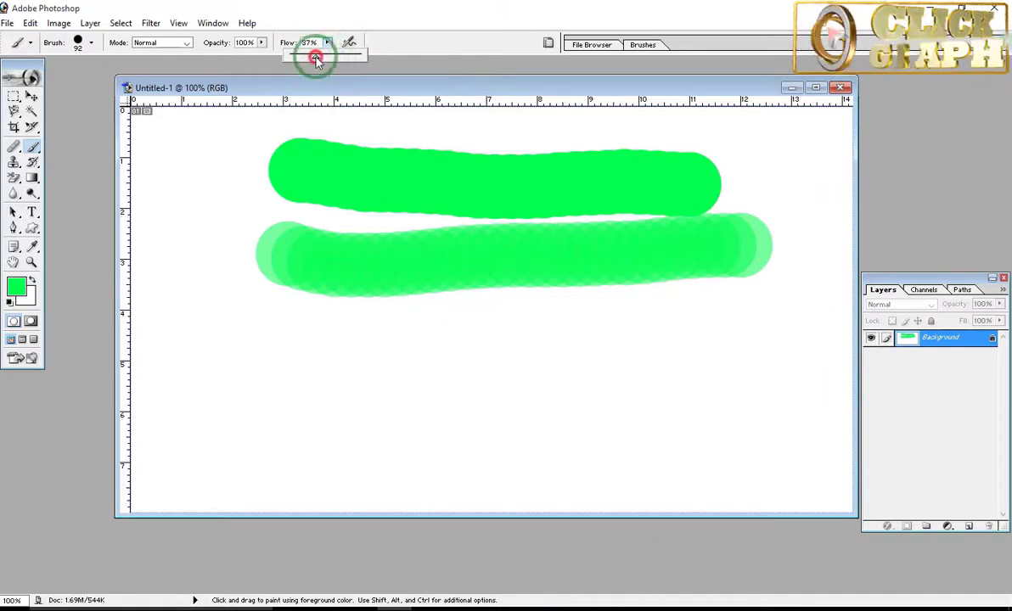
pyautogui.moveTo(317, 363); pyautogui.dragTo(711, 324)
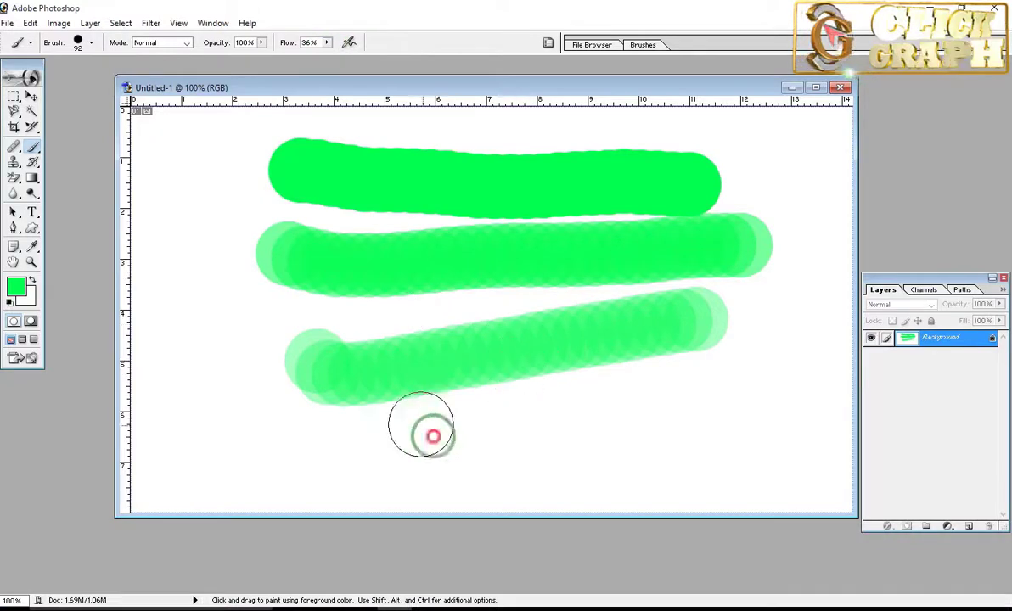
pyautogui.moveTo(426, 424); pyautogui.dragTo(798, 386)
# Step: Lower the brush flow to only a few percent and paint a diagonal test stroke across the left half of the canvas
pyautogui.click(327, 43)
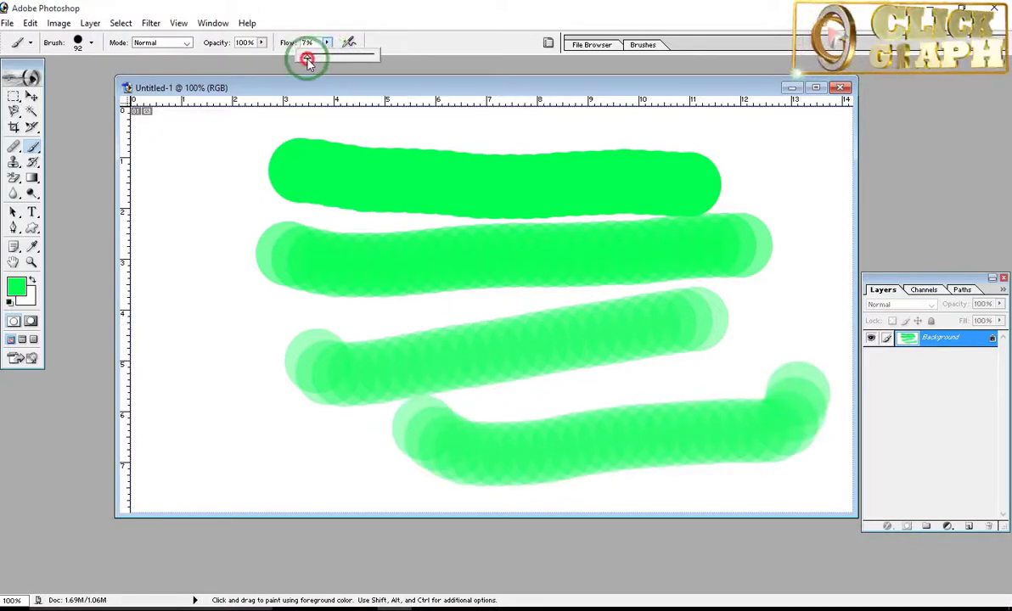
pyautogui.moveTo(308, 59); pyautogui.dragTo(304, 59)
pyautogui.moveTo(191, 153)
pyautogui.mouseDown()
pyautogui.moveTo(253, 400)
pyautogui.moveTo(389, 350)
pyautogui.moveTo(397, 322)
pyautogui.mouseUp()
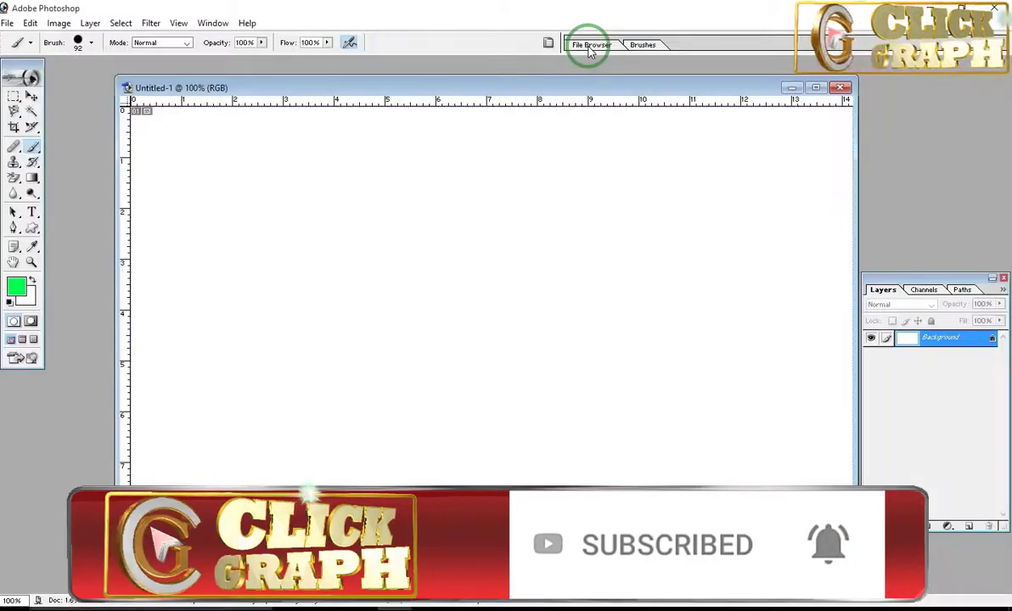
# Step: View the folders in the File Browser, close it and undo the stray dot painted on the canvas
pyautogui.click(593, 92)
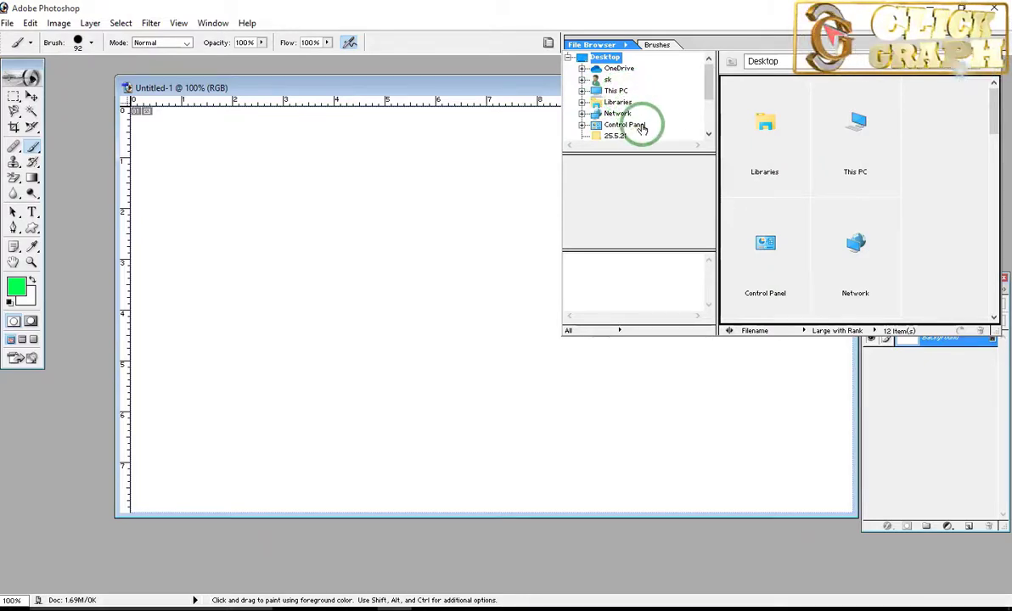
pyautogui.click(536, 148)
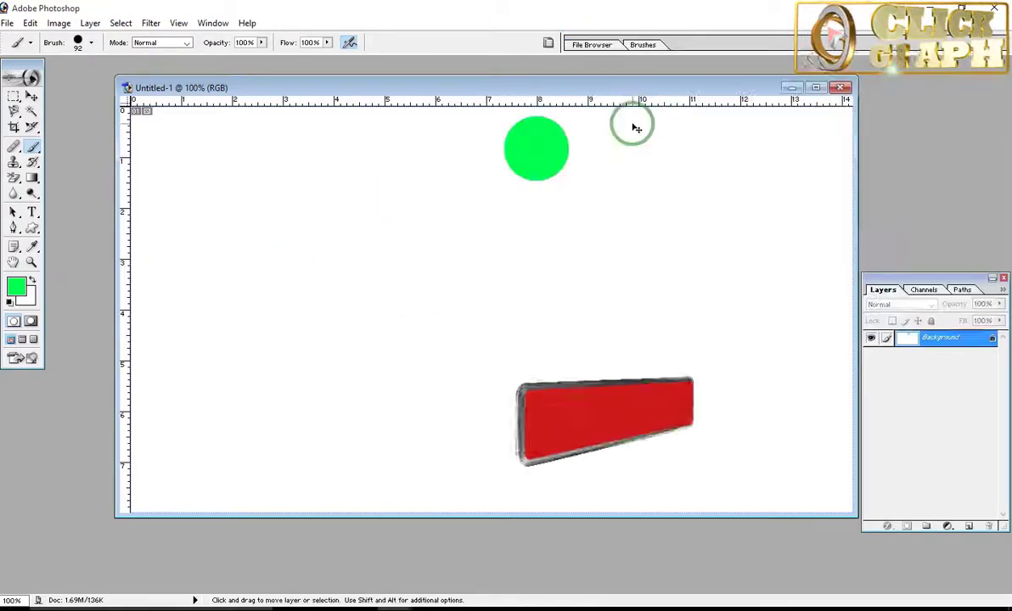
pyautogui.hotkey('ctrl', 'z')
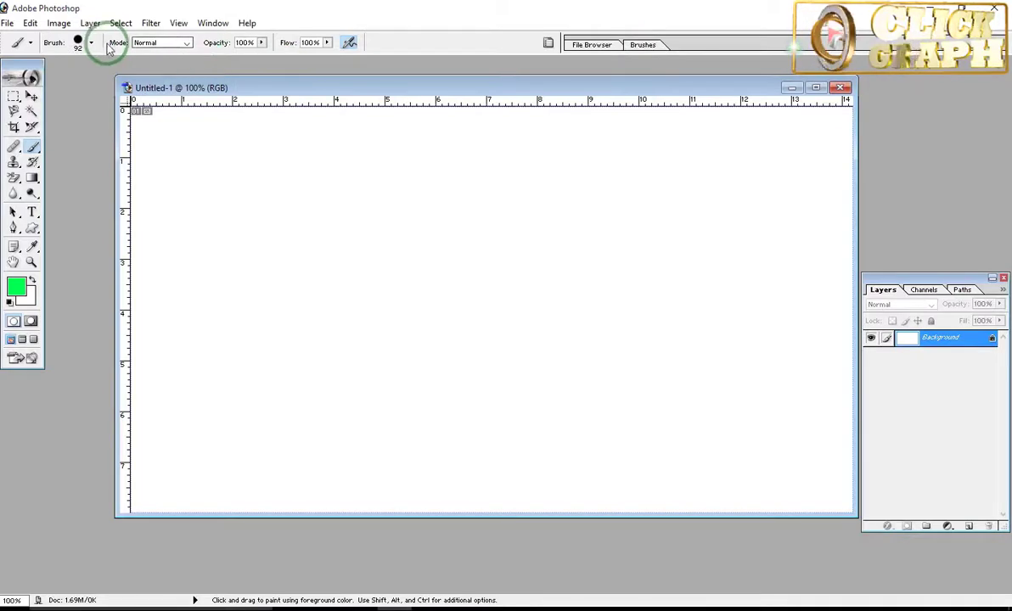
# Step: Choose the 95 px scattered leaf brush preset and reduce its master diameter to 9 px
pyautogui.click(91, 44)
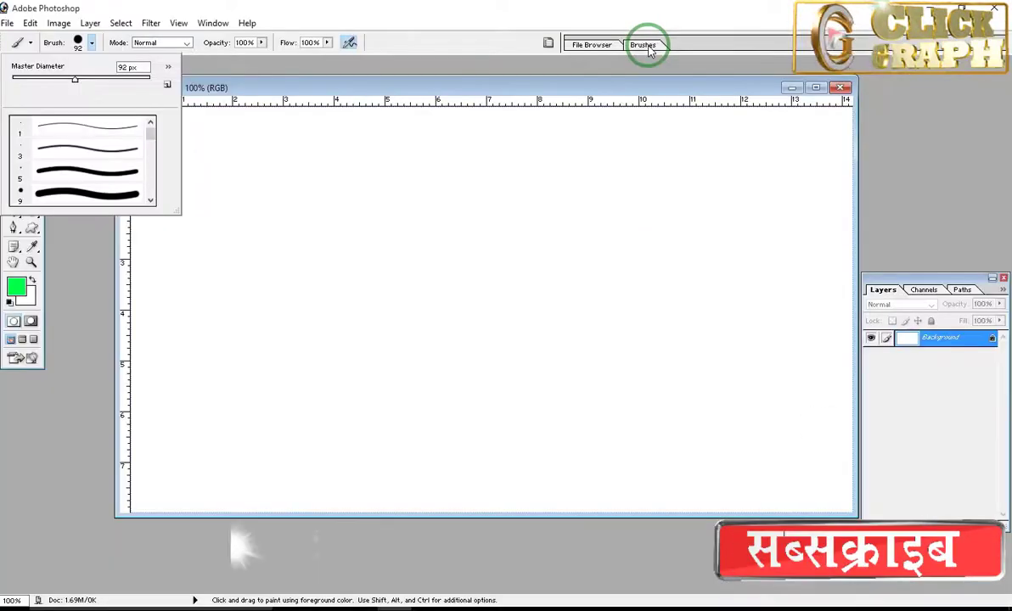
pyautogui.click(643, 45)
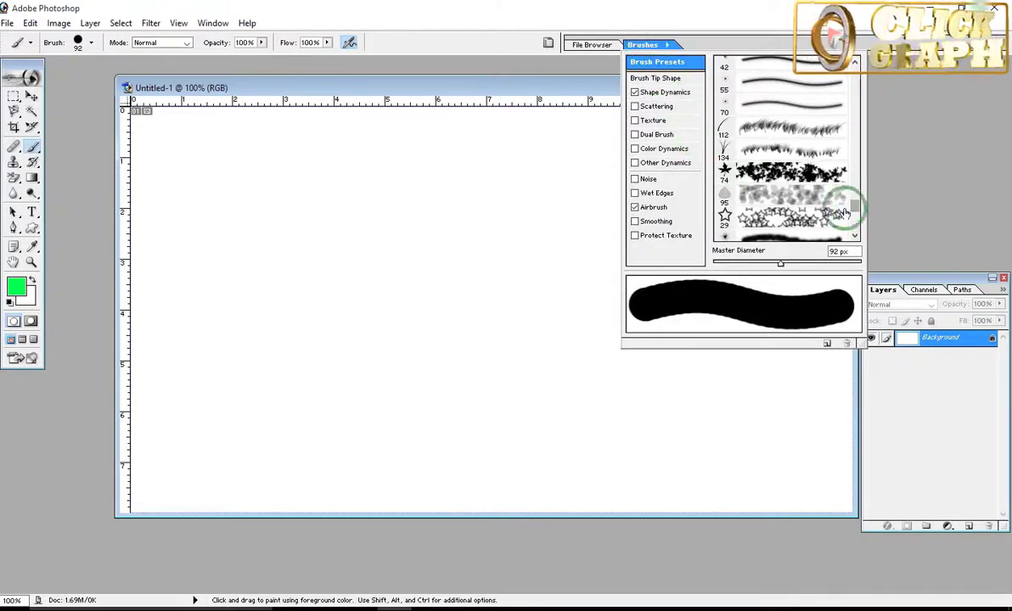
pyautogui.click(767, 199)
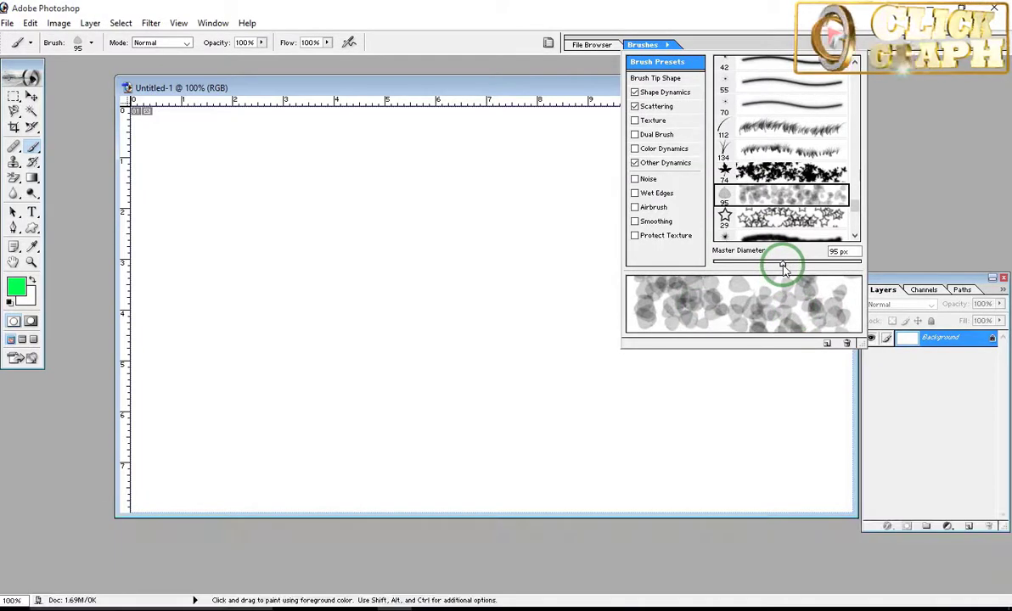
pyautogui.moveTo(782, 267); pyautogui.dragTo(765, 267)
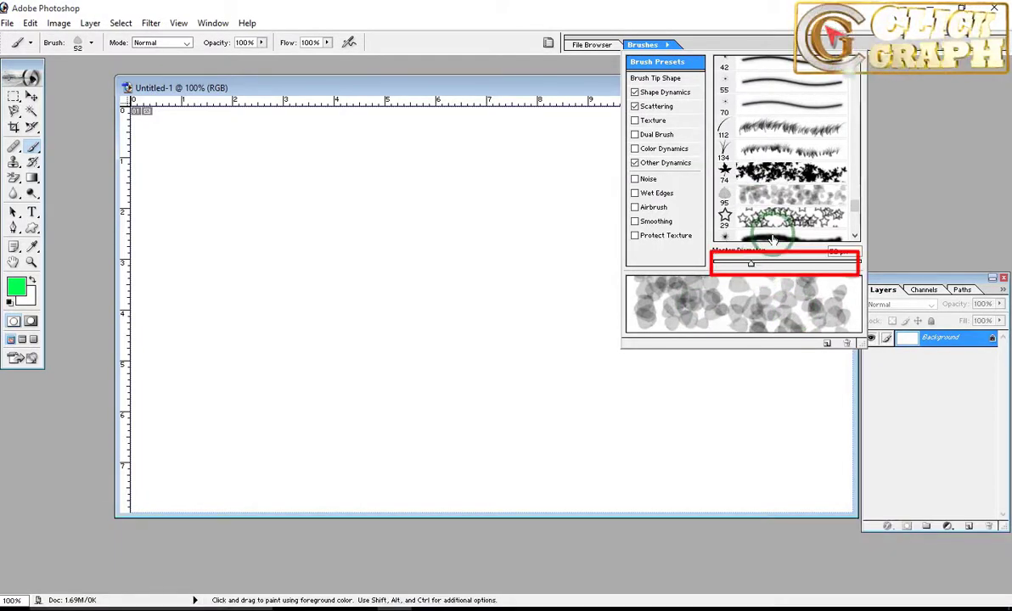
pyautogui.moveTo(750, 264)
pyautogui.mouseDown()
pyautogui.moveTo(780, 264)
pyautogui.moveTo(707, 265)
pyautogui.moveTo(758, 264)
pyautogui.moveTo(718, 270)
pyautogui.mouseUp()
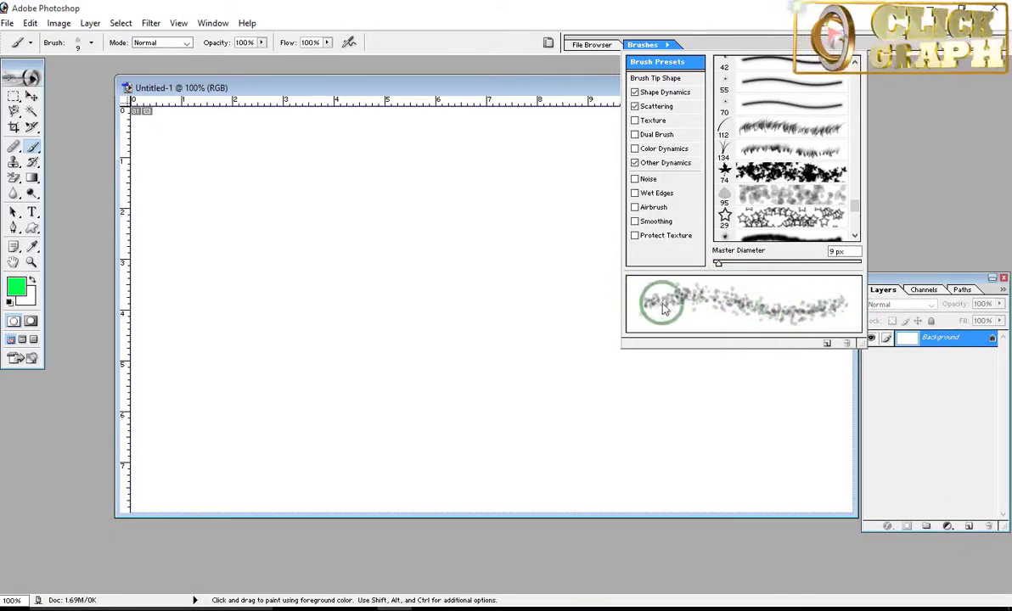
# Step: Set the leaf brush's master diameter to 67 px and paint a short scattered stroke in the upper-left part of the canvas
pyautogui.click(85, 44)
pyautogui.moveTo(23, 76); pyautogui.dragTo(57, 81)
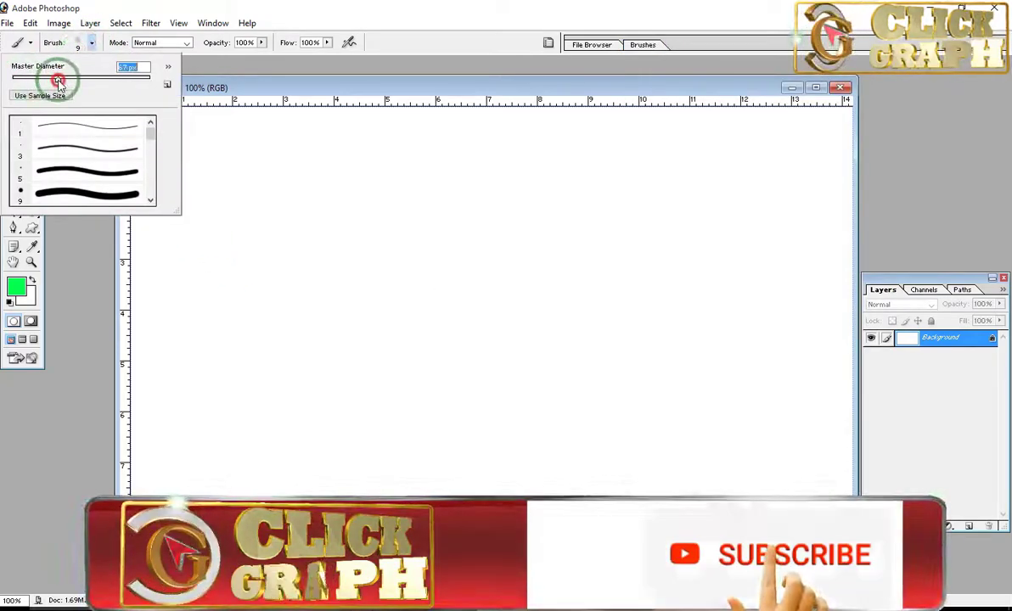
pyautogui.moveTo(266, 246); pyautogui.dragTo(430, 279)
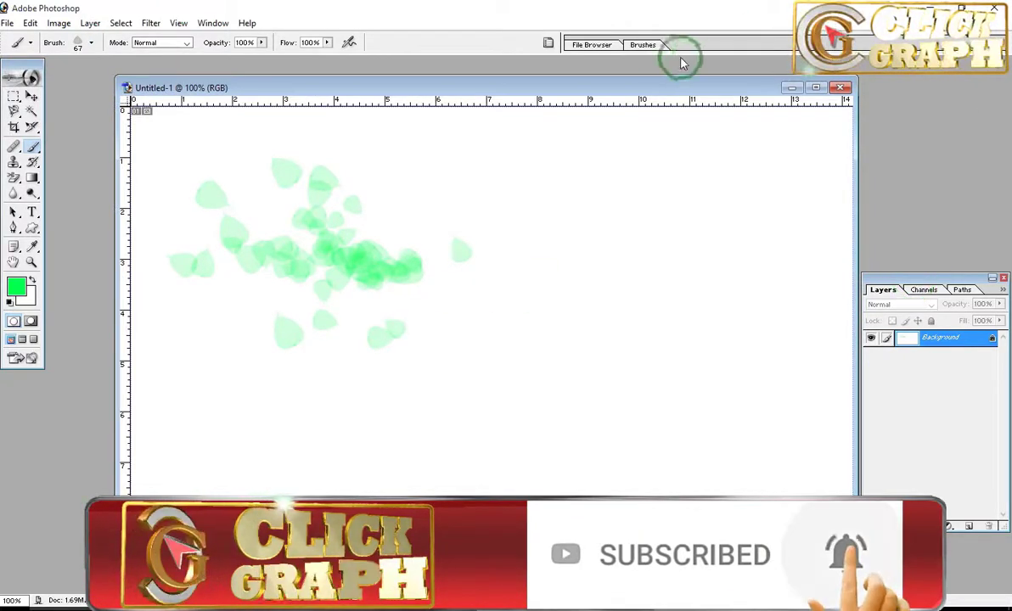
# Step: Set the leaf brush's master diameter to 10 px and paint three horizontal strokes on the right half of the canvas
pyautogui.click(641, 44)
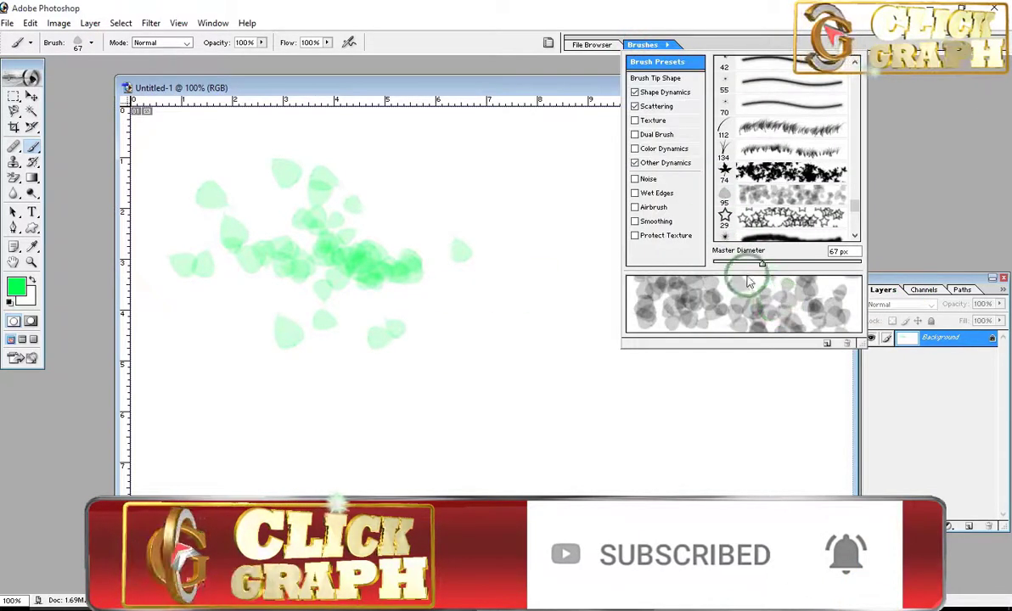
pyautogui.moveTo(747, 264); pyautogui.dragTo(718, 263)
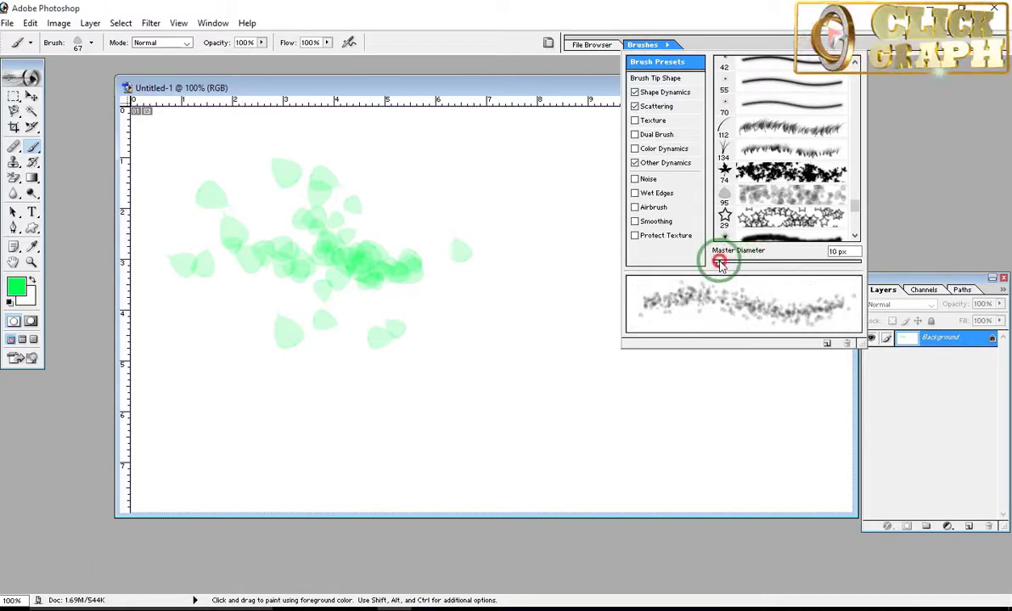
pyautogui.click(582, 398)
pyautogui.moveTo(553, 398); pyautogui.dragTo(759, 397)
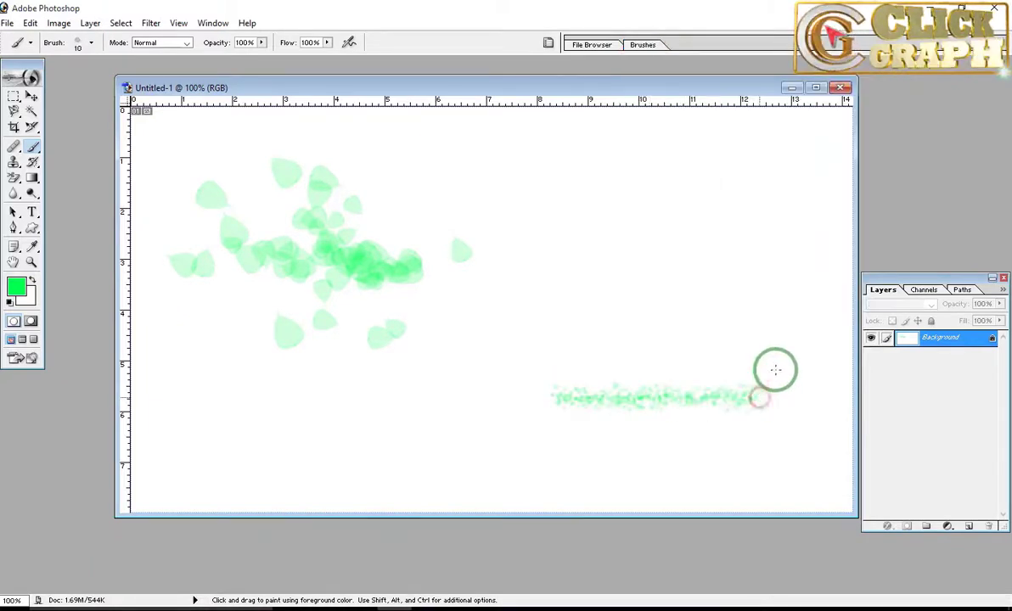
pyautogui.moveTo(569, 286); pyautogui.dragTo(794, 276)
pyautogui.moveTo(642, 204); pyautogui.dragTo(766, 198)
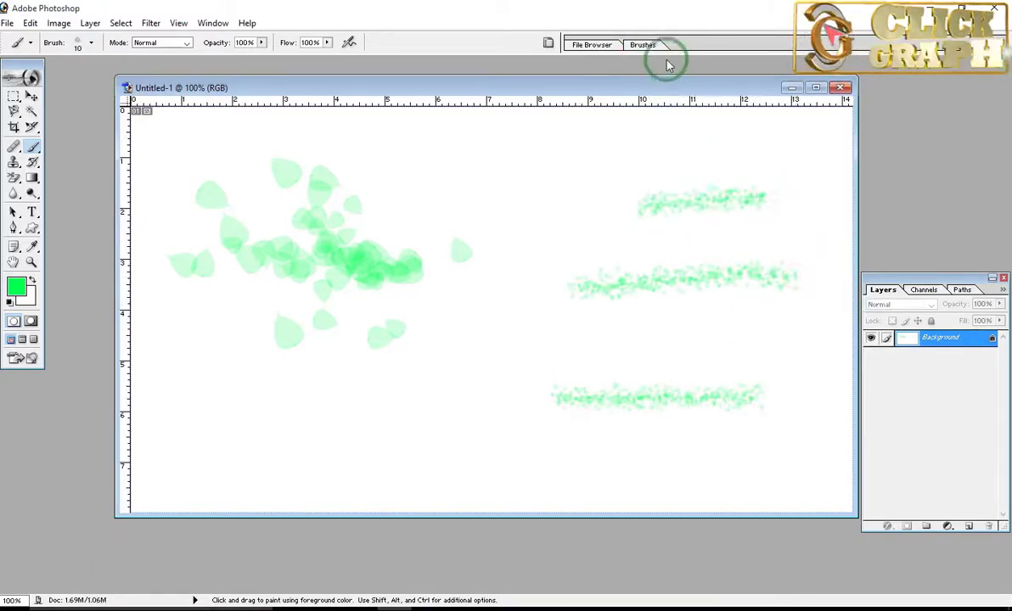
# Step: Set the leaf brush's master diameter to 4 px and paint two thin horizontal strokes along the upper-right part of the canvas
pyautogui.click(643, 46)
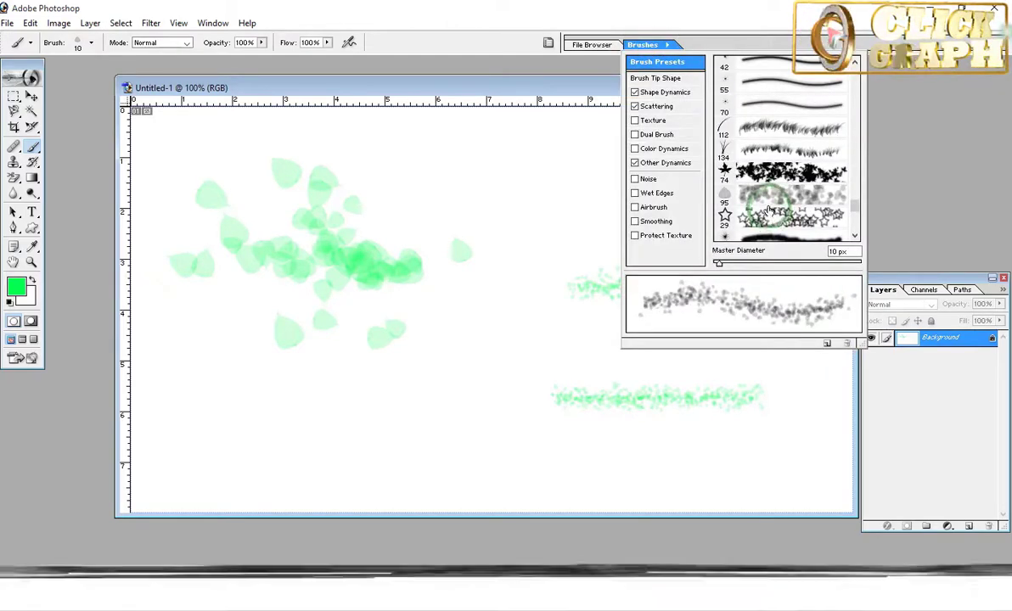
pyautogui.moveTo(718, 264); pyautogui.dragTo(714, 264)
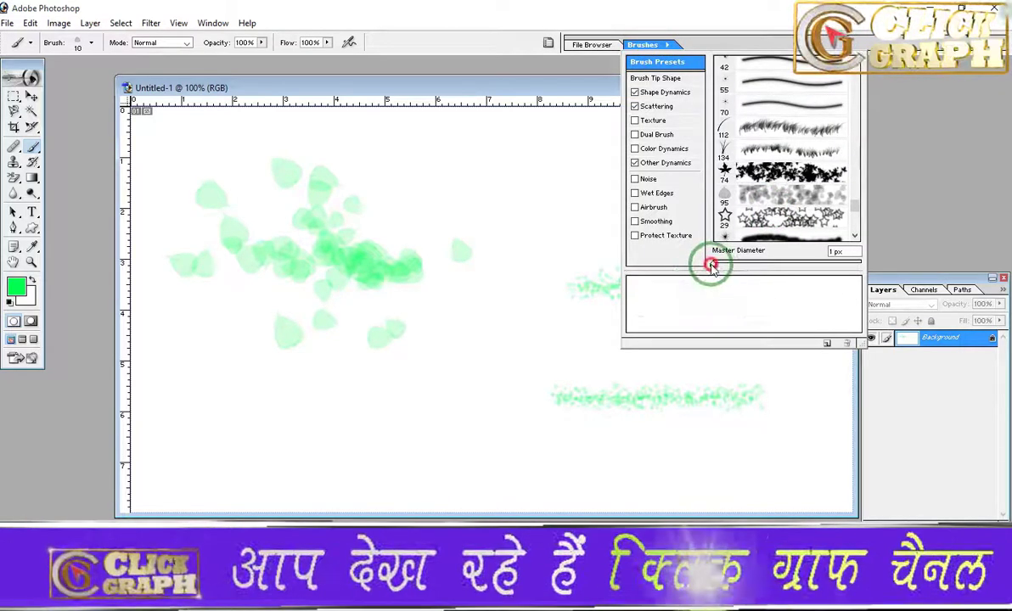
pyautogui.click(889, 191)
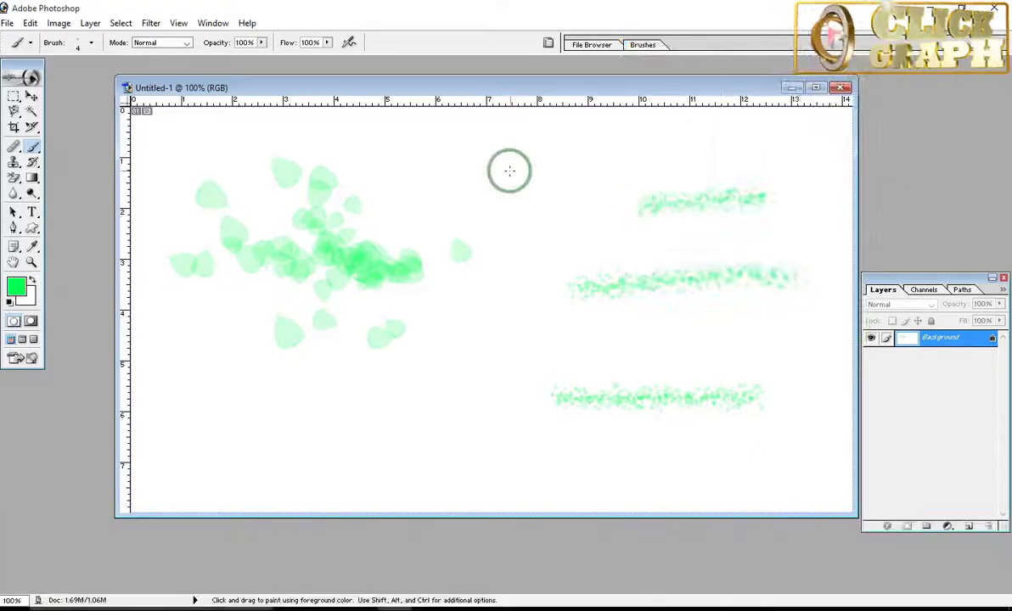
pyautogui.moveTo(490, 155)
pyautogui.mouseDown()
pyautogui.moveTo(635, 157)
pyautogui.moveTo(715, 144)
pyautogui.moveTo(795, 158)
pyautogui.mouseUp()
pyautogui.moveTo(496, 183)
pyautogui.mouseDown()
pyautogui.moveTo(643, 171)
pyautogui.moveTo(785, 178)
pyautogui.mouseUp()
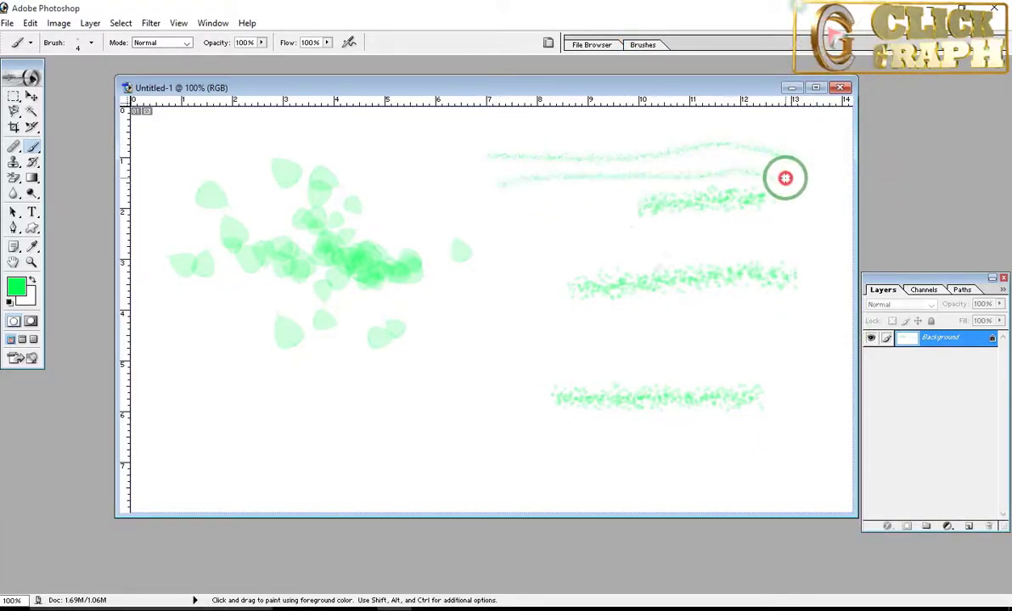
# Step: Choose the 29 px star outline brush preset and paint a band of stars in the lower-left part of the canvas
pyautogui.click(650, 44)
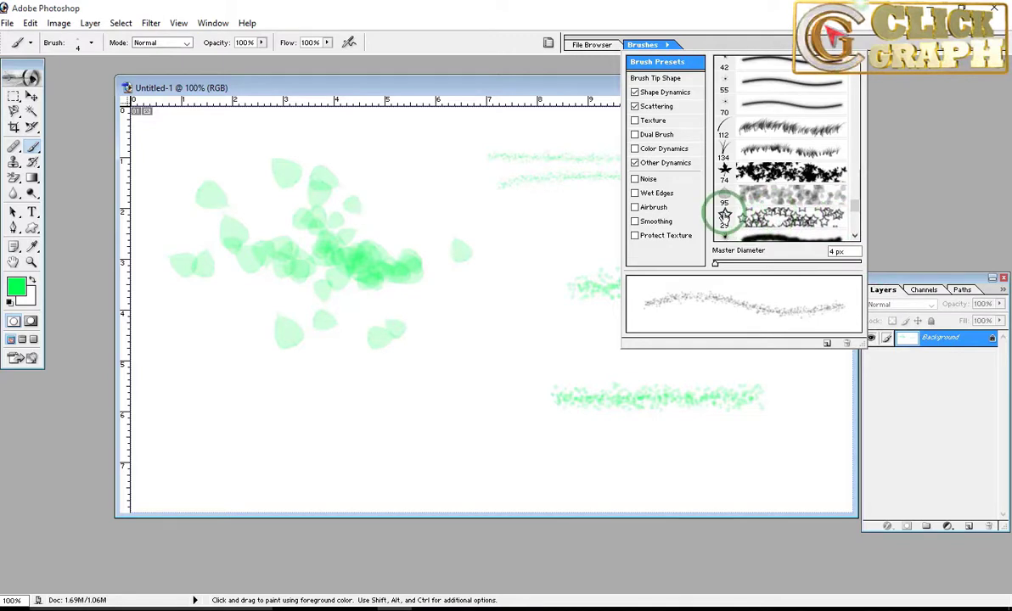
pyautogui.click(763, 220)
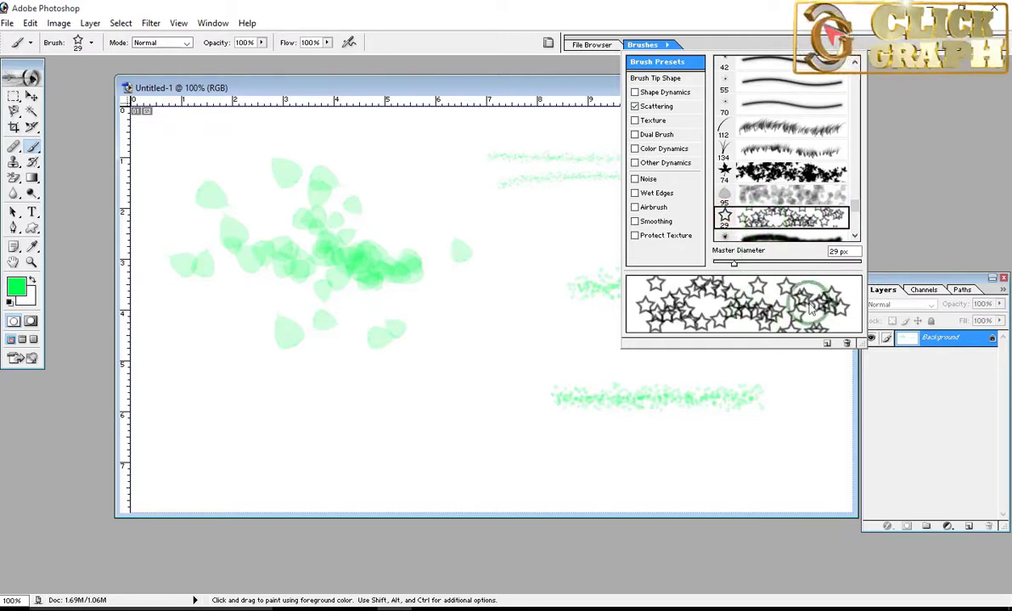
pyautogui.moveTo(196, 409); pyautogui.dragTo(418, 441)
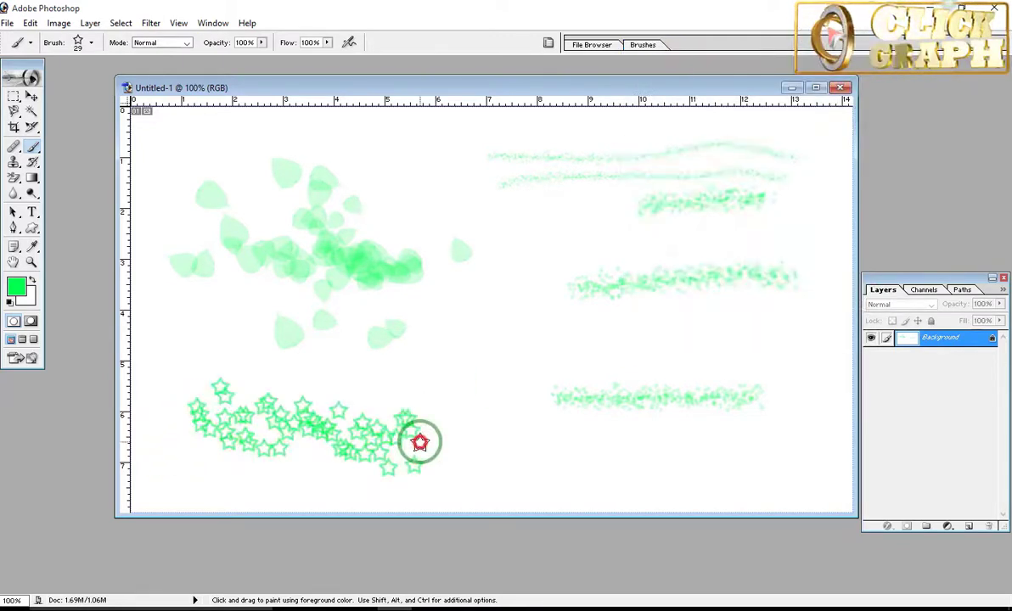
# Step: Set the star brush's master diameter to 9 px and paint a long stroke of small stars in the lower-right part of the canvas
pyautogui.click(643, 45)
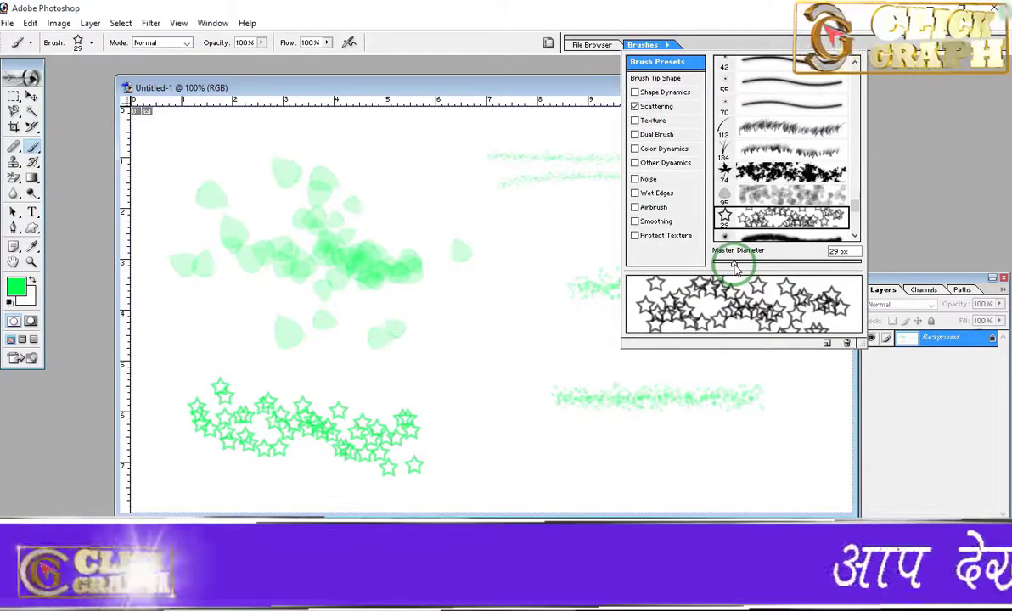
pyautogui.moveTo(732, 266)
pyautogui.mouseDown()
pyautogui.moveTo(830, 265)
pyautogui.moveTo(718, 270)
pyautogui.mouseUp()
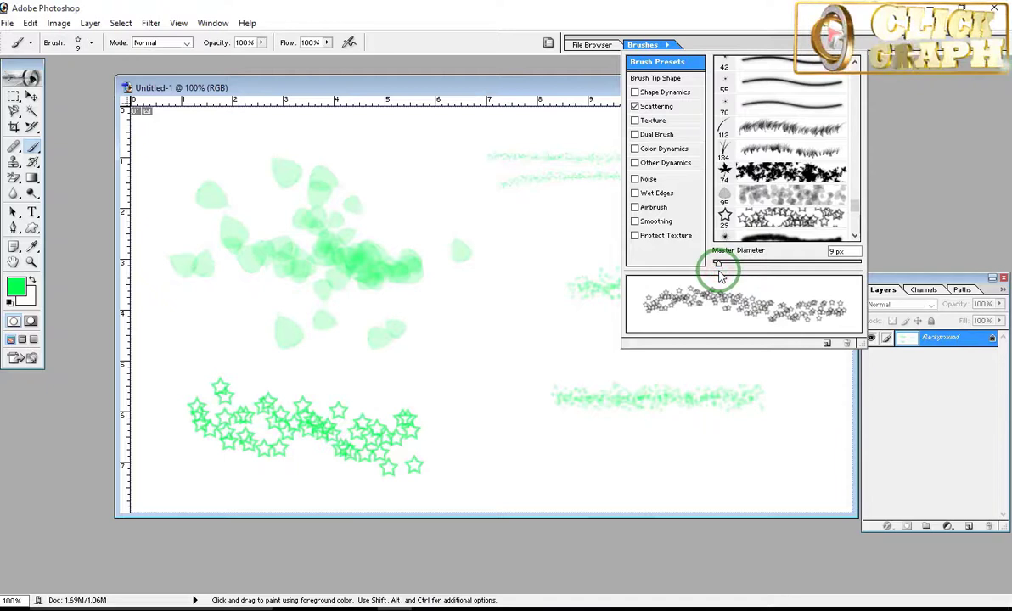
pyautogui.moveTo(516, 434)
pyautogui.mouseDown()
pyautogui.moveTo(706, 445)
pyautogui.moveTo(824, 430)
pyautogui.mouseUp()
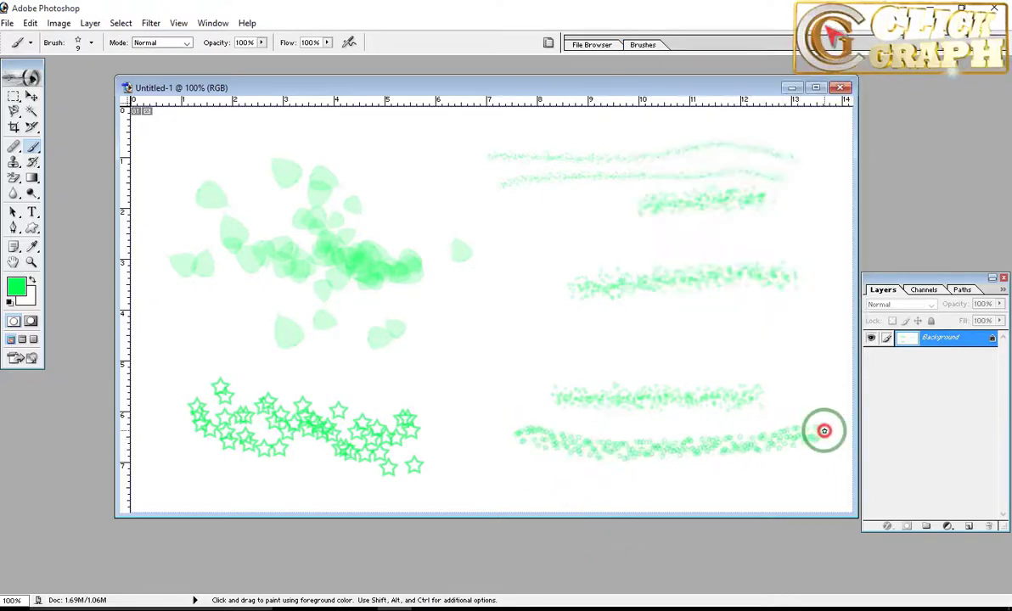
# Step: Look through the remaining brush presets and clear all the leaf and star test strokes from the canvas
pyautogui.click(643, 45)
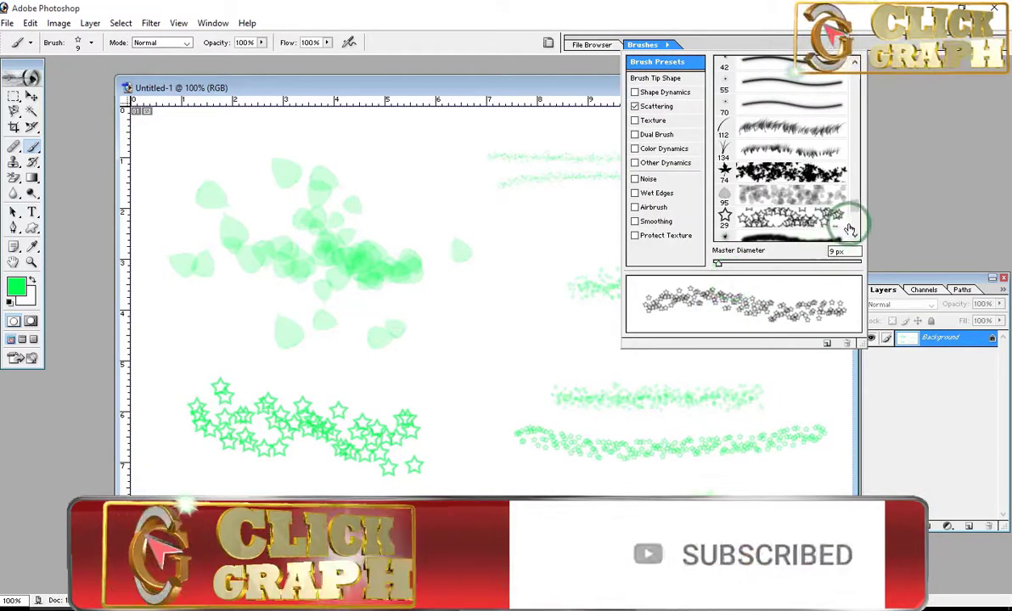
pyautogui.moveTo(857, 210)
pyautogui.mouseDown()
pyautogui.moveTo(859, 158)
pyautogui.moveTo(872, 182)
pyautogui.moveTo(871, 242)
pyautogui.mouseUp()
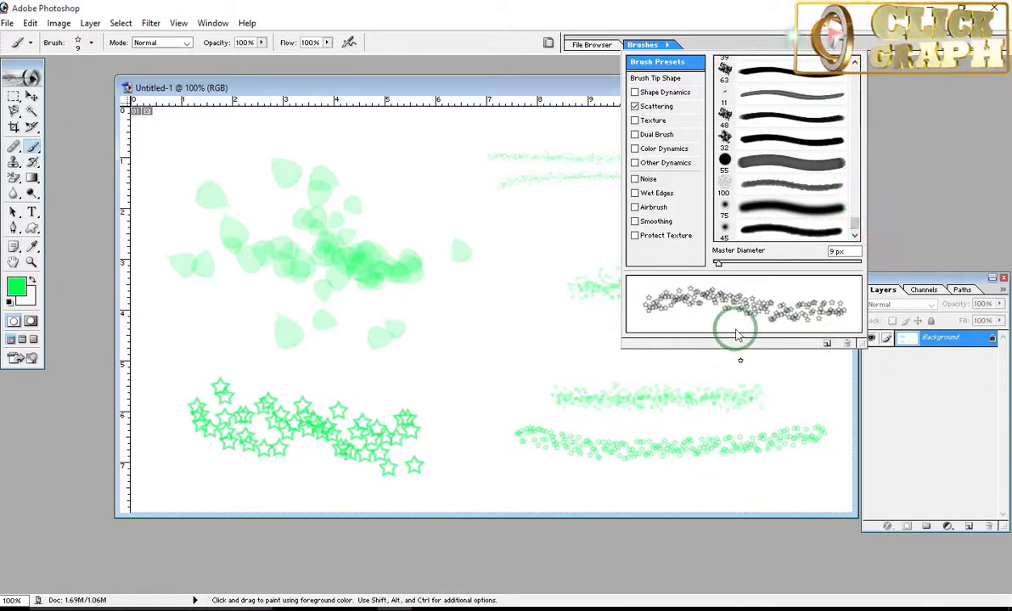
pyautogui.click(546, 224)
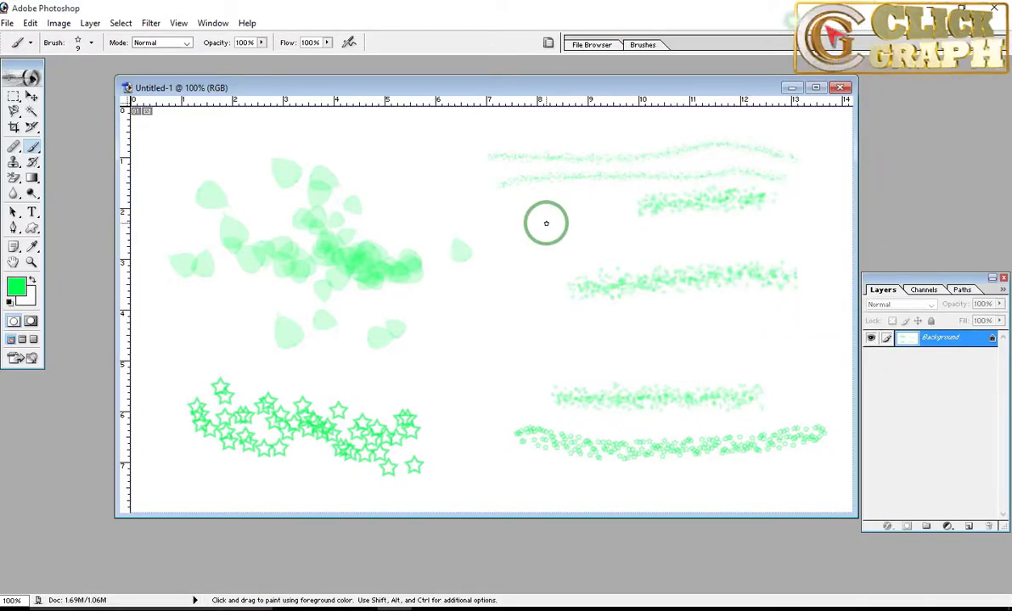
pyautogui.hotkey('ctrl', 'alt', 'z')
pyautogui.hotkey('ctrl', 'alt', 'z')
pyautogui.hotkey('ctrl', 'alt', 'z')
pyautogui.hotkey('ctrl', 'alt', 'z')
pyautogui.hotkey('ctrl', 'alt', 'z')
pyautogui.hotkey('ctrl', 'alt', 'z')
pyautogui.hotkey('ctrl', 'alt', 'z')
pyautogui.hotkey('ctrl', 'alt', 'z')
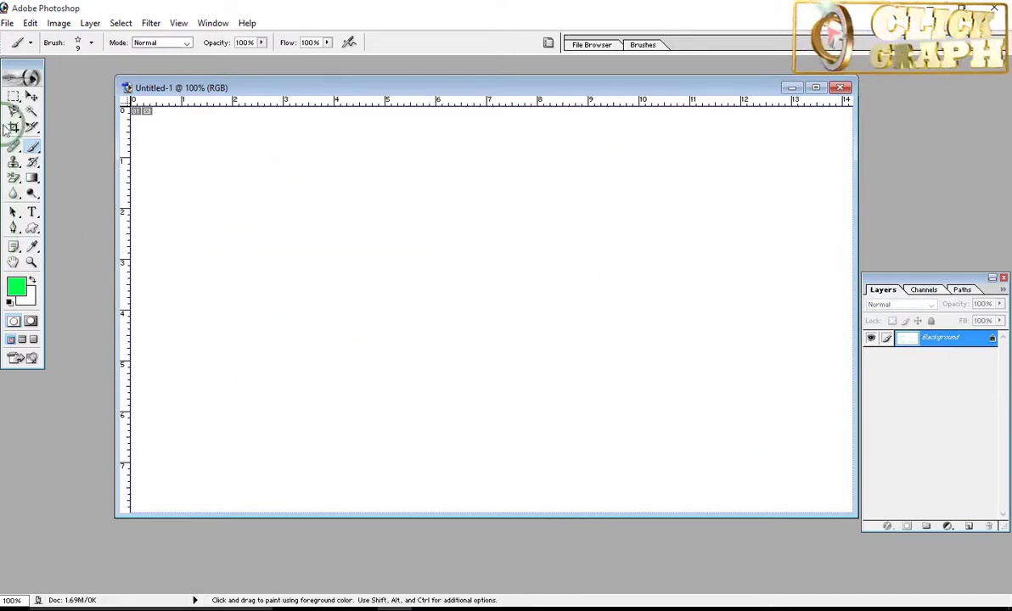
# Step: Switch to the Pencil tool in Normal mode and draw three long near-horizontal strokes and one short vertical stroke with the 55 px tip
pyautogui.click(28, 148)
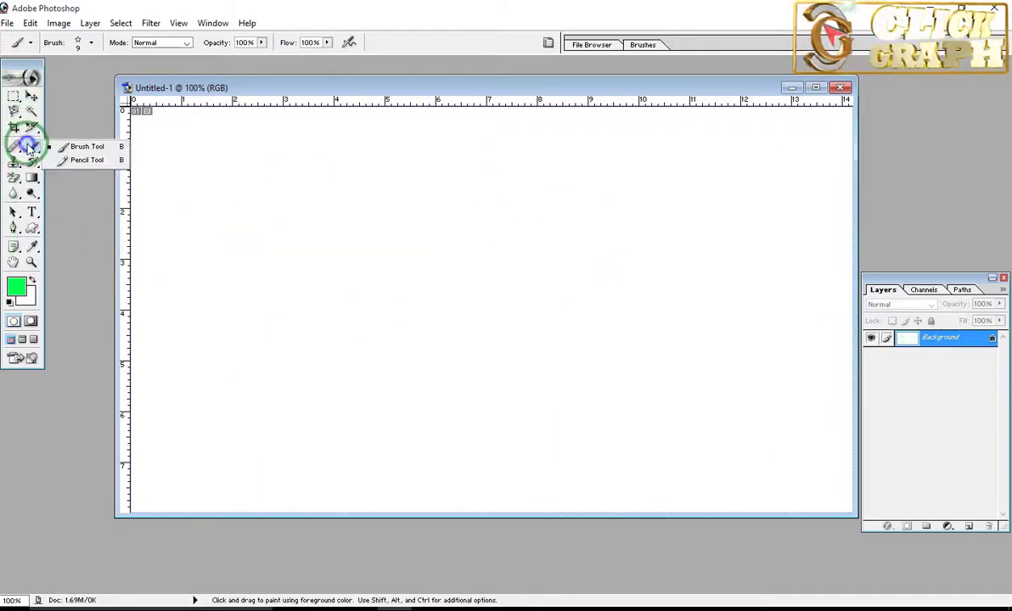
pyautogui.click(83, 163)
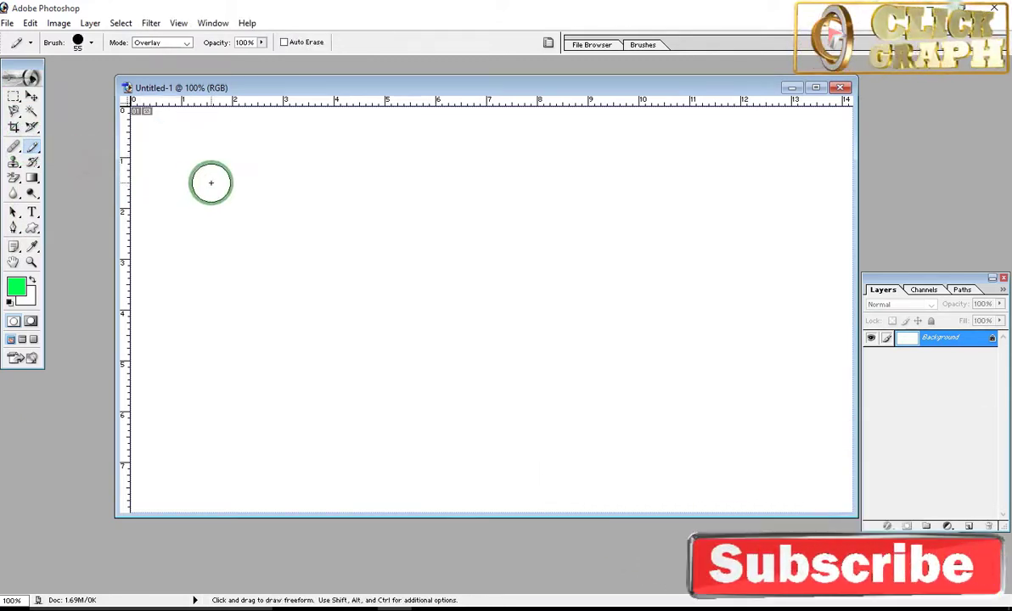
pyautogui.click(254, 223)
pyautogui.click(33, 151)
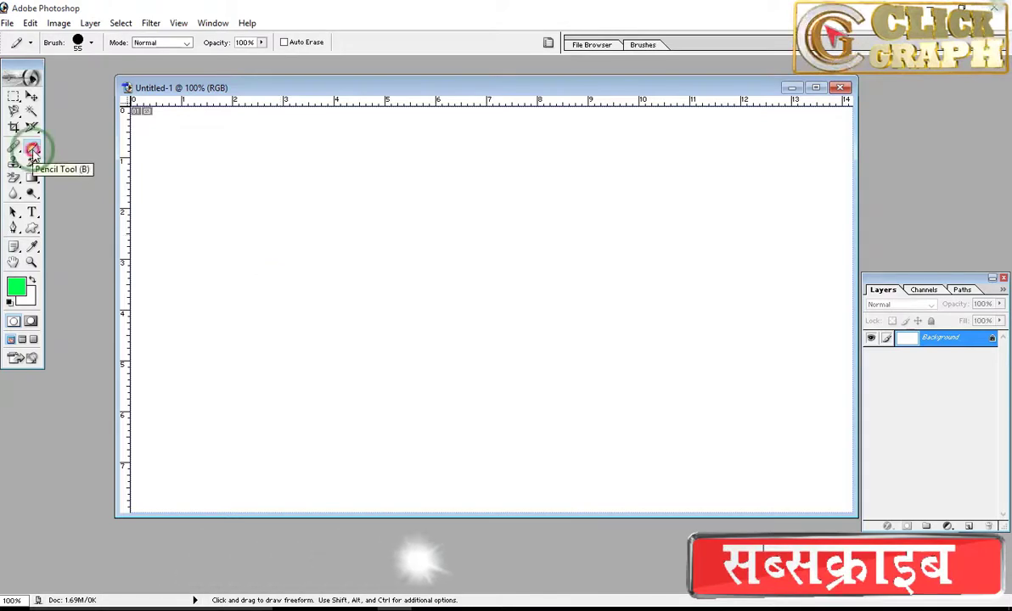
pyautogui.moveTo(215, 162); pyautogui.dragTo(654, 190)
pyautogui.moveTo(233, 232); pyautogui.dragTo(632, 280)
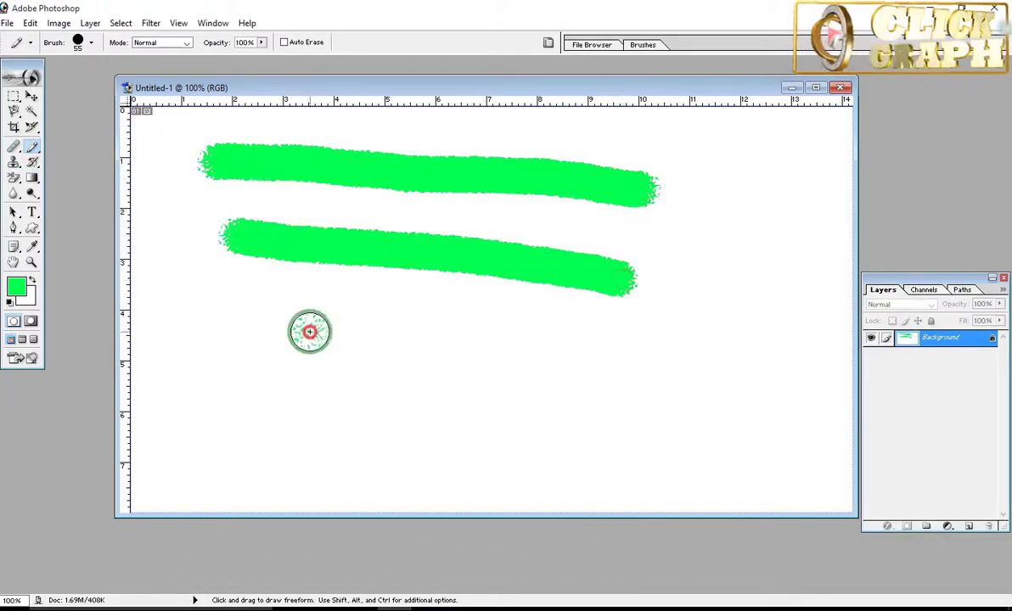
pyautogui.moveTo(309, 331); pyautogui.dragTo(615, 363)
pyautogui.moveTo(759, 352); pyautogui.dragTo(759, 446)
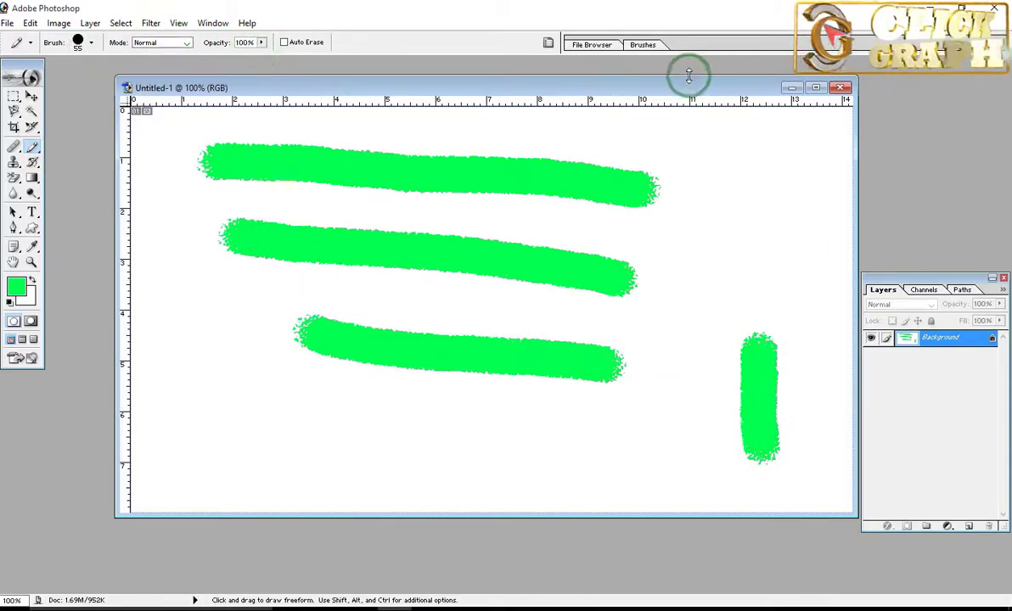
# Step: Choose the 100 px rough-edged preset for the pencil and draw thick strokes below the horizontal ones and along both sides of the canvas
pyautogui.click(643, 45)
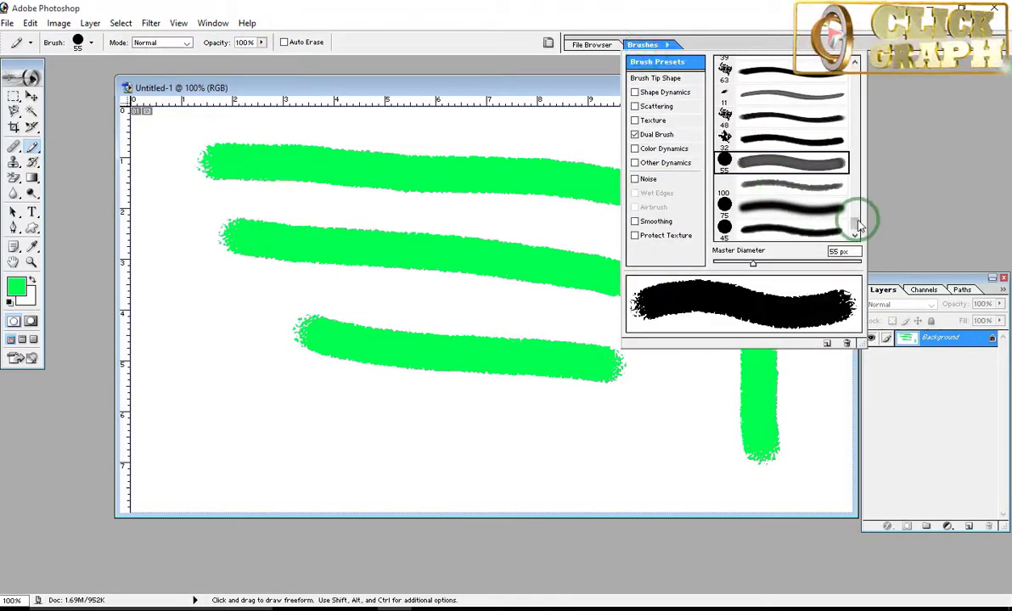
pyautogui.moveTo(857, 224)
pyautogui.mouseDown()
pyautogui.moveTo(858, 176)
pyautogui.moveTo(858, 224)
pyautogui.mouseUp()
pyautogui.click(790, 186)
pyautogui.click(281, 402)
pyautogui.moveTo(281, 402); pyautogui.dragTo(458, 427)
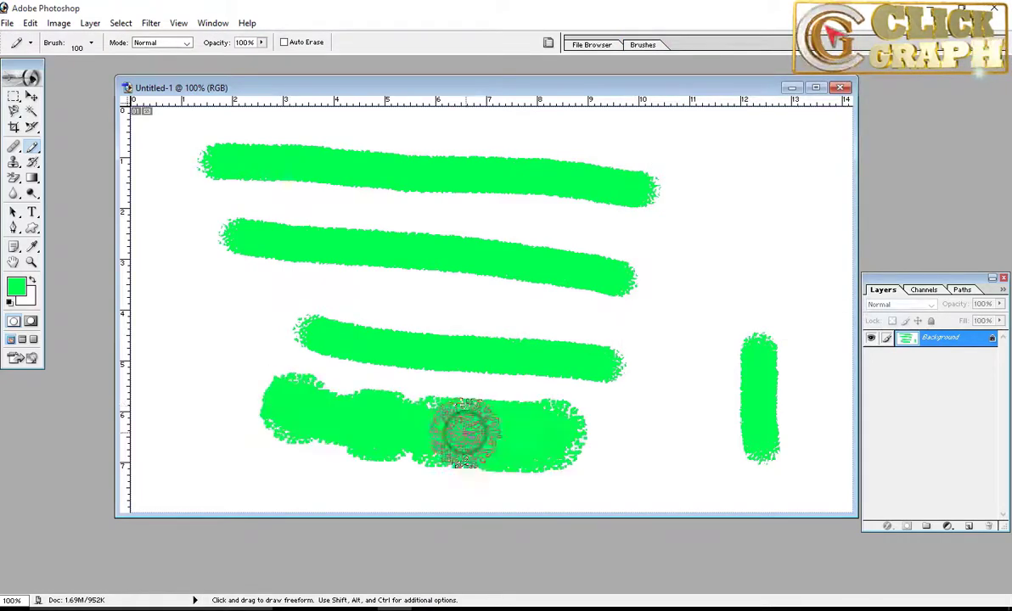
pyautogui.moveTo(666, 333)
pyautogui.mouseDown()
pyautogui.moveTo(745, 199)
pyautogui.moveTo(791, 170)
pyautogui.moveTo(825, 285)
pyautogui.mouseUp()
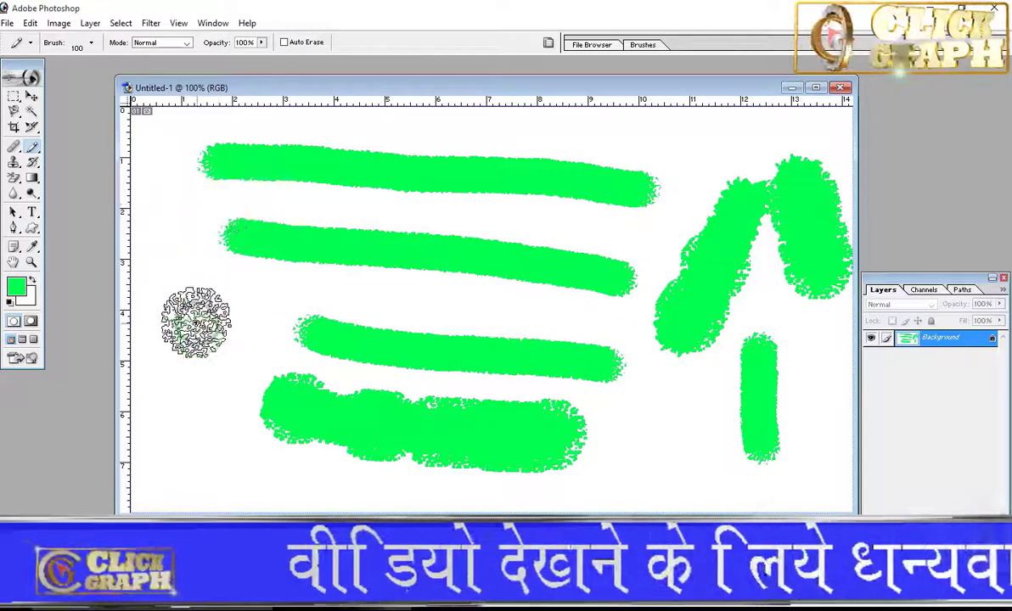
pyautogui.moveTo(198, 322); pyautogui.dragTo(239, 316)
# Step: Fill the canvas with the white background colour to clear the pencil strokes, and shift the document window slightly
pyautogui.hotkey('ctrl', 'Delete')
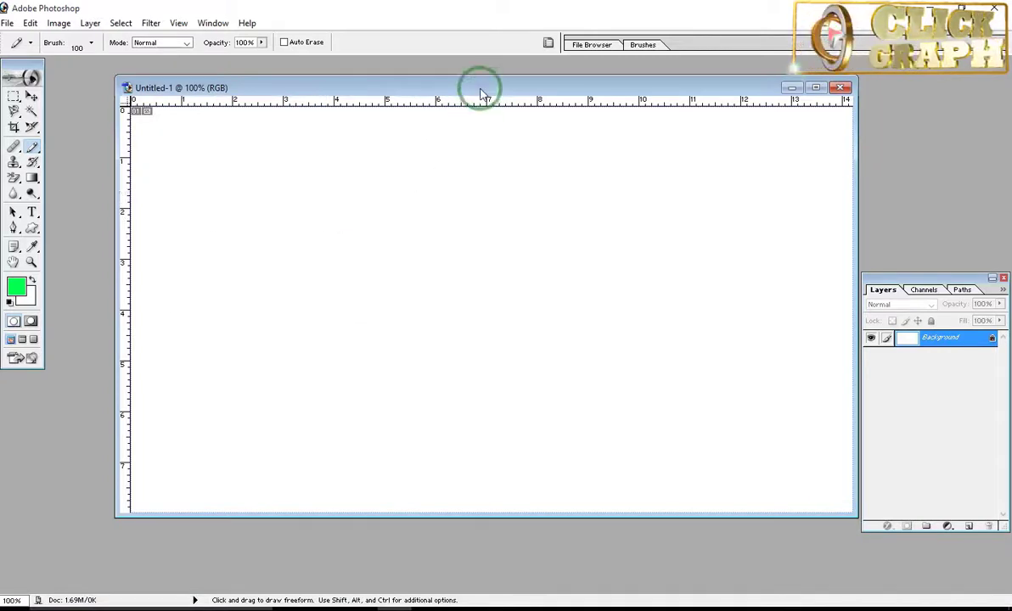
pyautogui.moveTo(480, 90); pyautogui.dragTo(455, 85)
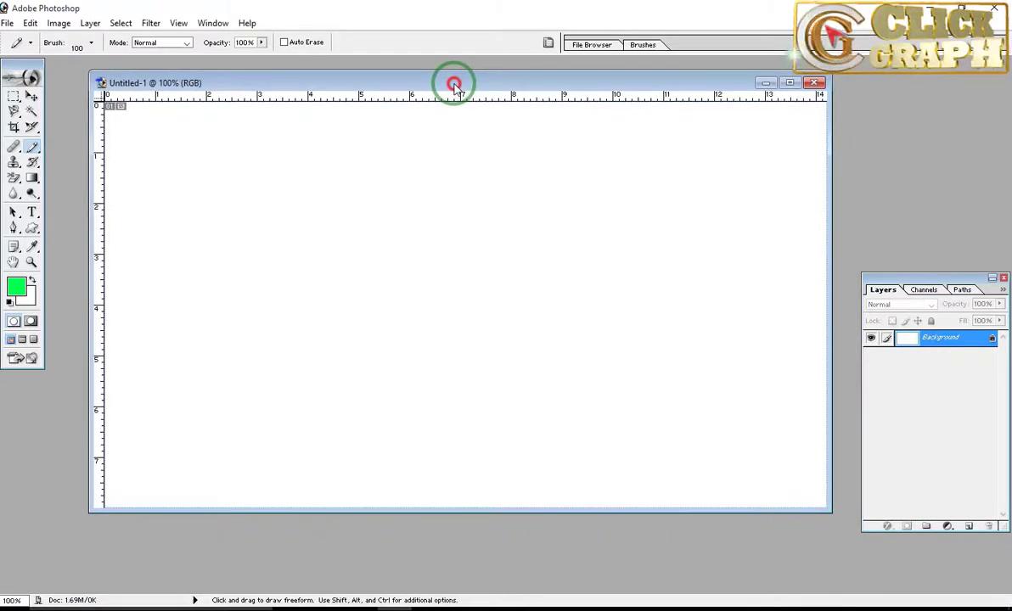